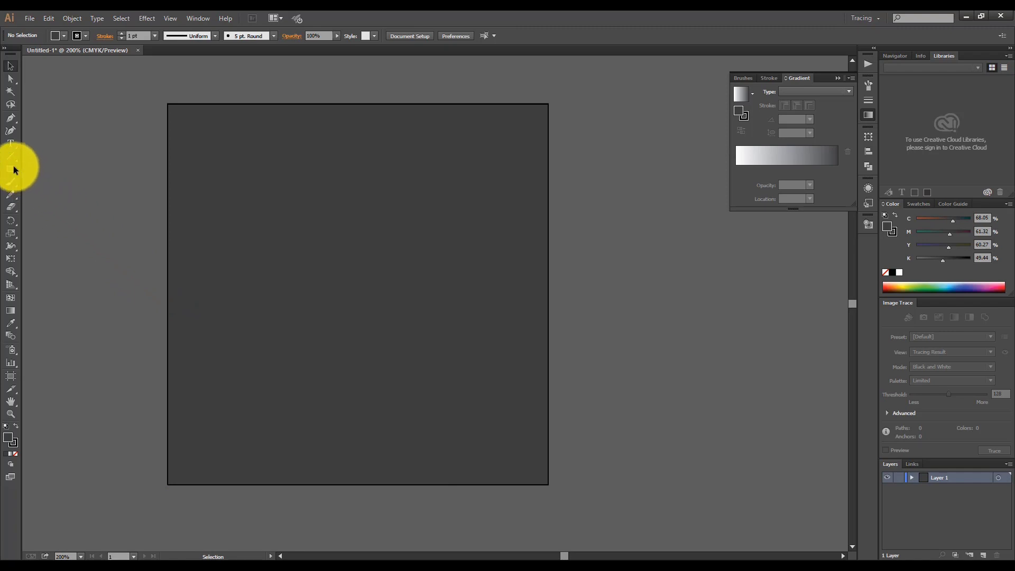
- Draw a square about 0.21 in wide near the artboard's upper-left corner and fill it with a linear white-to-dark-gray gradient
click(14, 166)
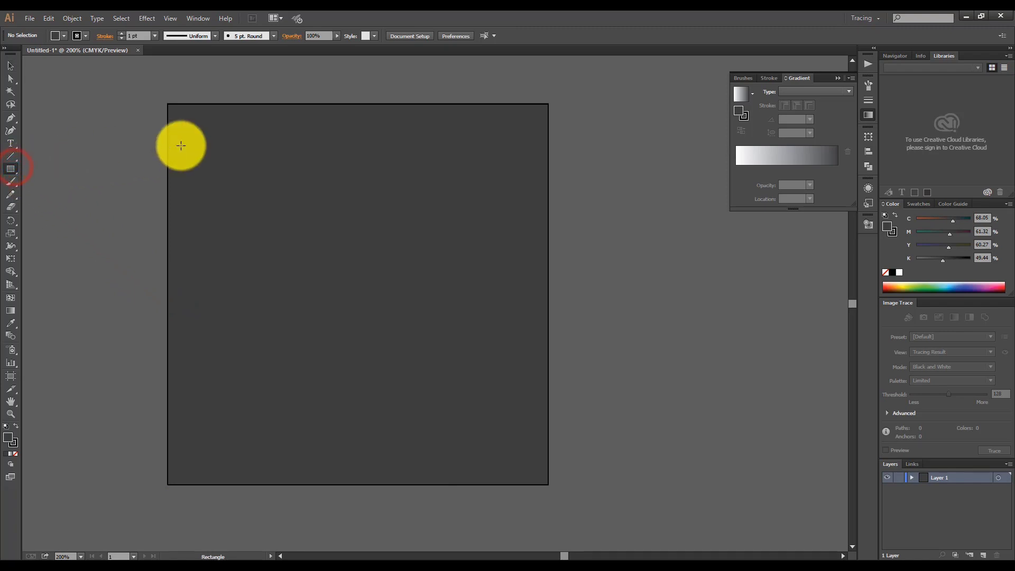
drag(181, 146, 197, 160)
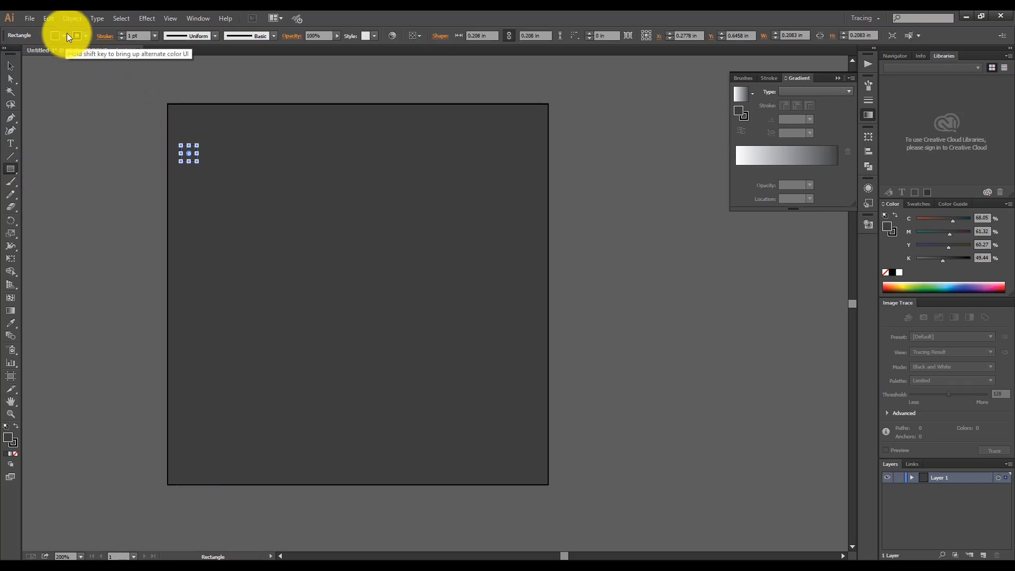
click(10, 309)
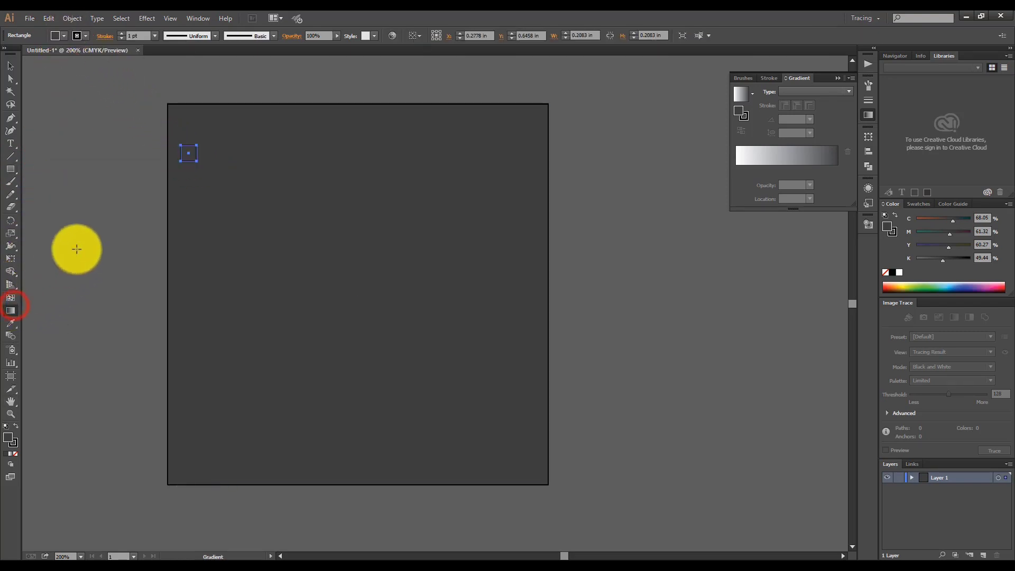
click(184, 153)
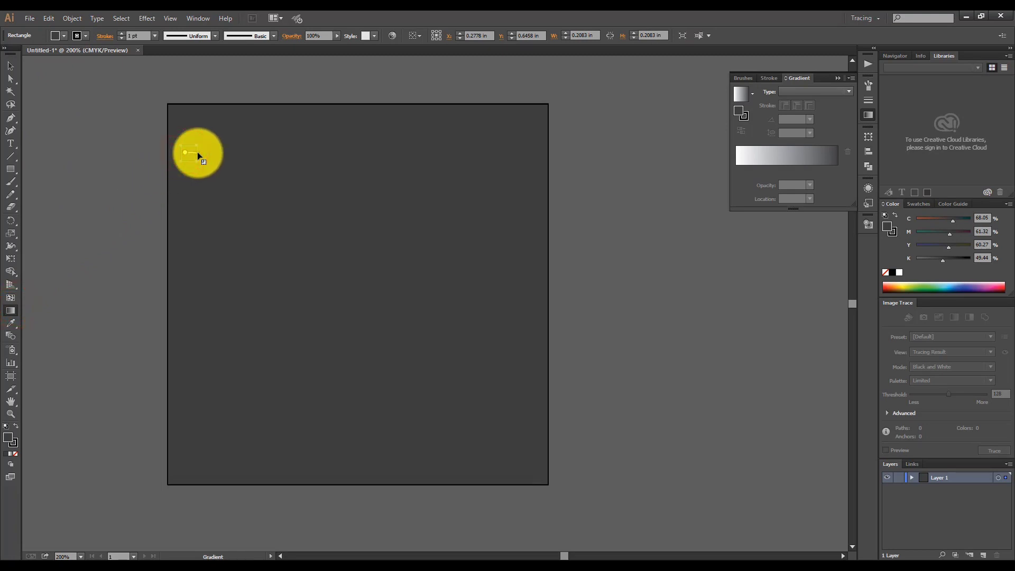
scroll(186, 157, up, 3)
click(186, 157)
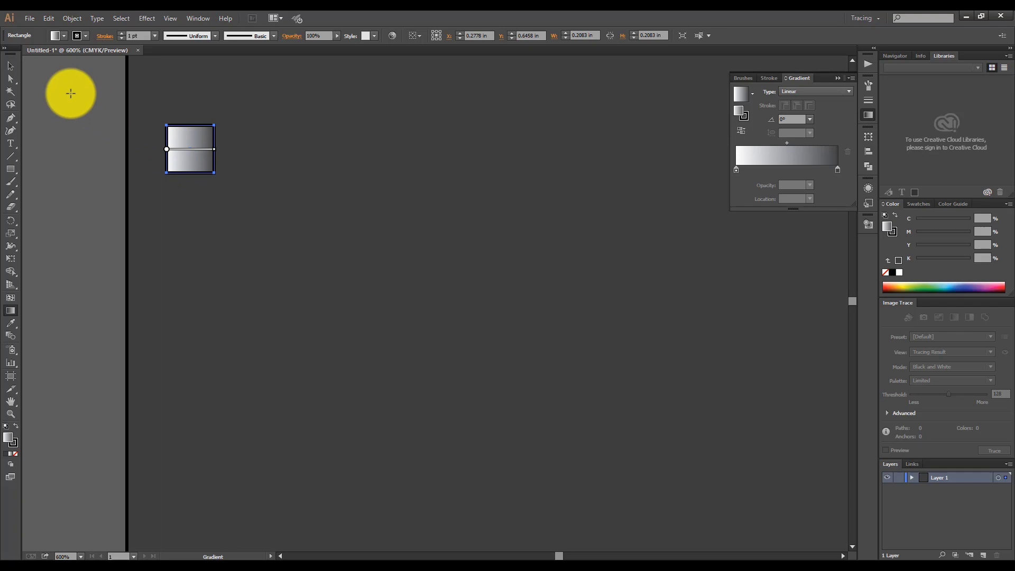
- Set the gradient square's stroke to None and deselect it
click(14, 64)
click(80, 36)
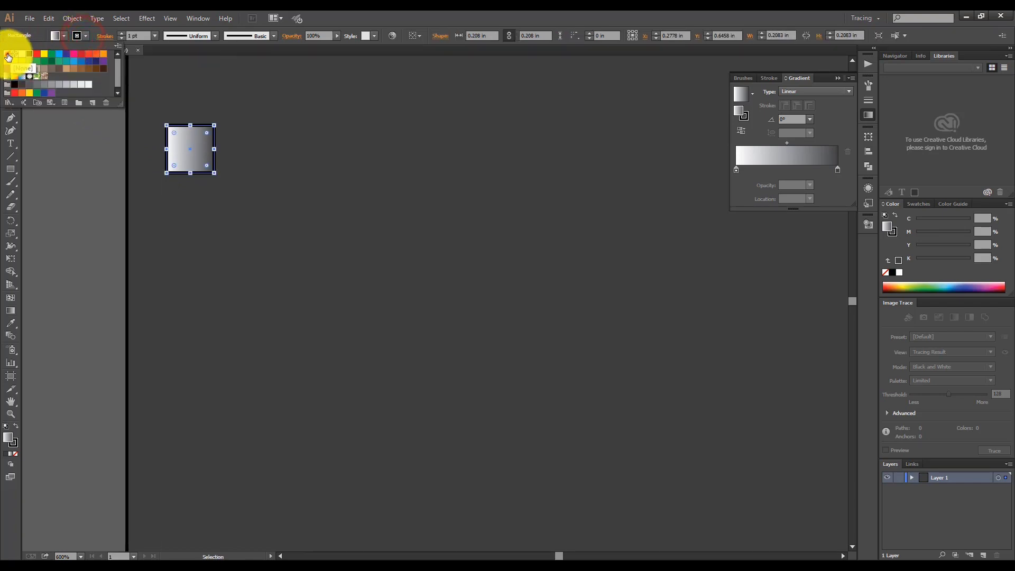
click(7, 53)
click(111, 155)
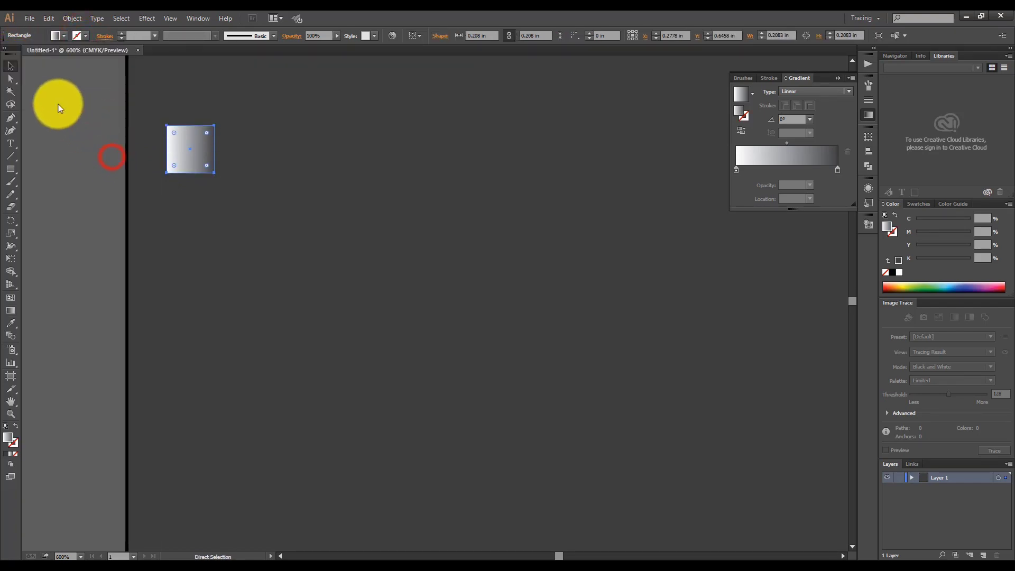
click(15, 66)
click(68, 136)
scroll(85, 148, down, 2)
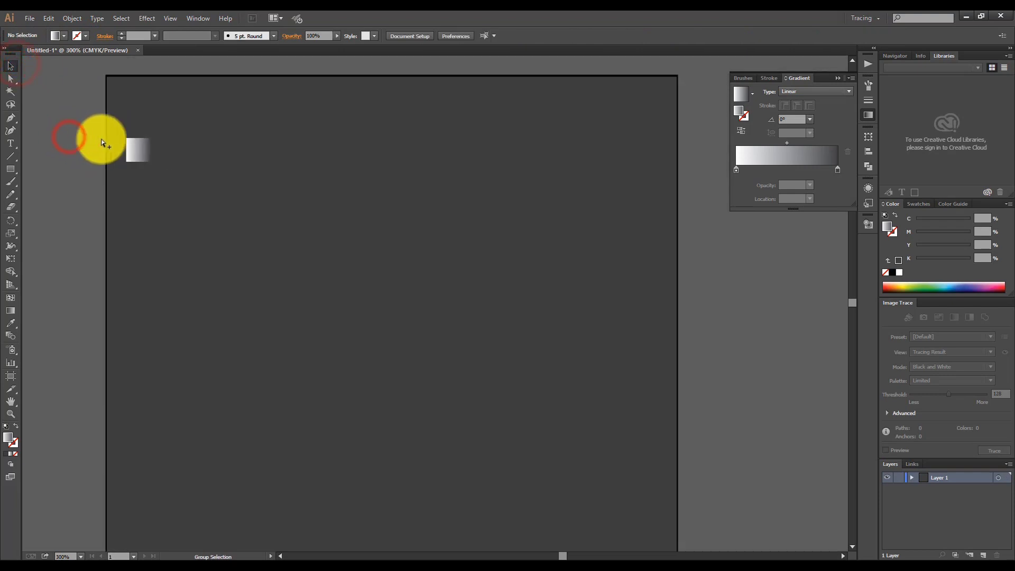
- Duplicate the gradient square straight across to the artboard's right side and scale the copy down to about 0.12 in
click(143, 148)
drag(142, 151, 609, 149)
scroll(607, 143, up, 5)
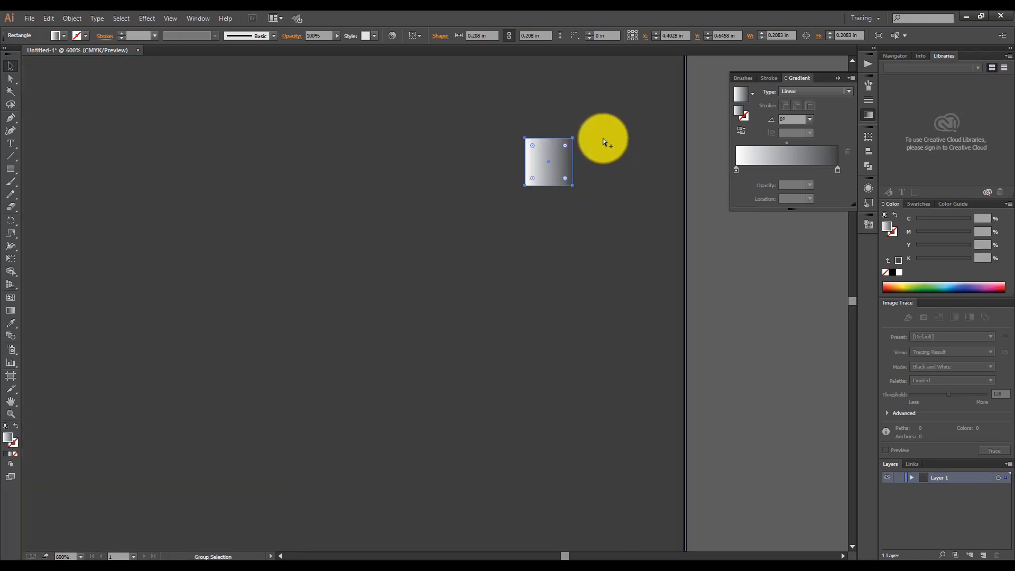
drag(570, 89, 532, 142)
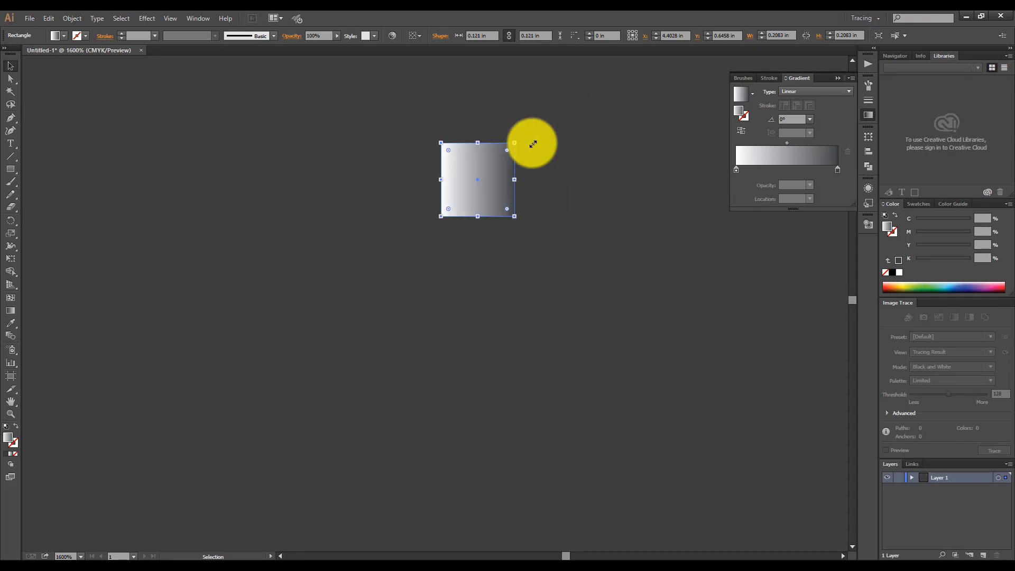
scroll(532, 142, down, 6)
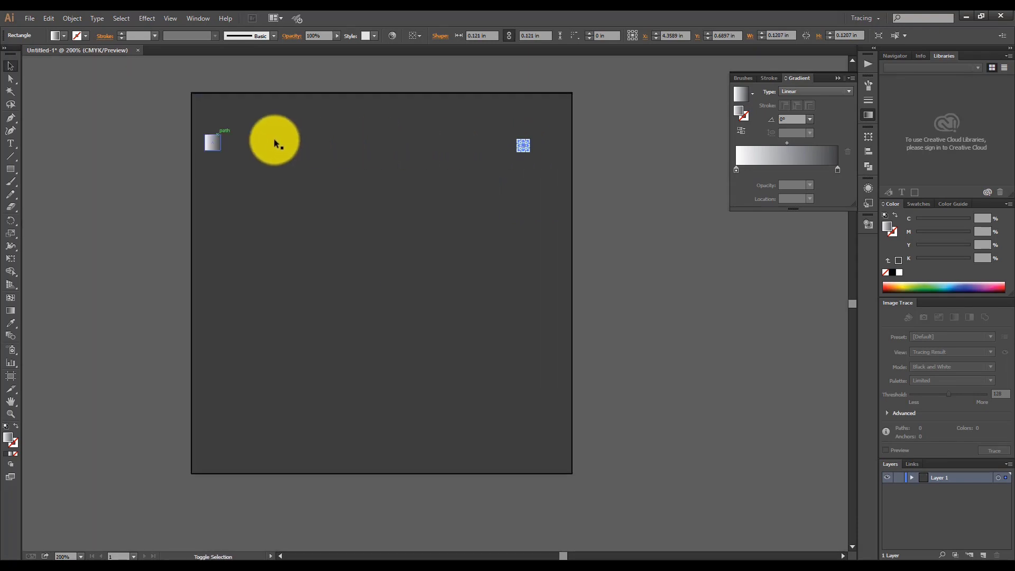
- Align the large and small gradient squares to each other by their vertical centers
shift+click(216, 139)
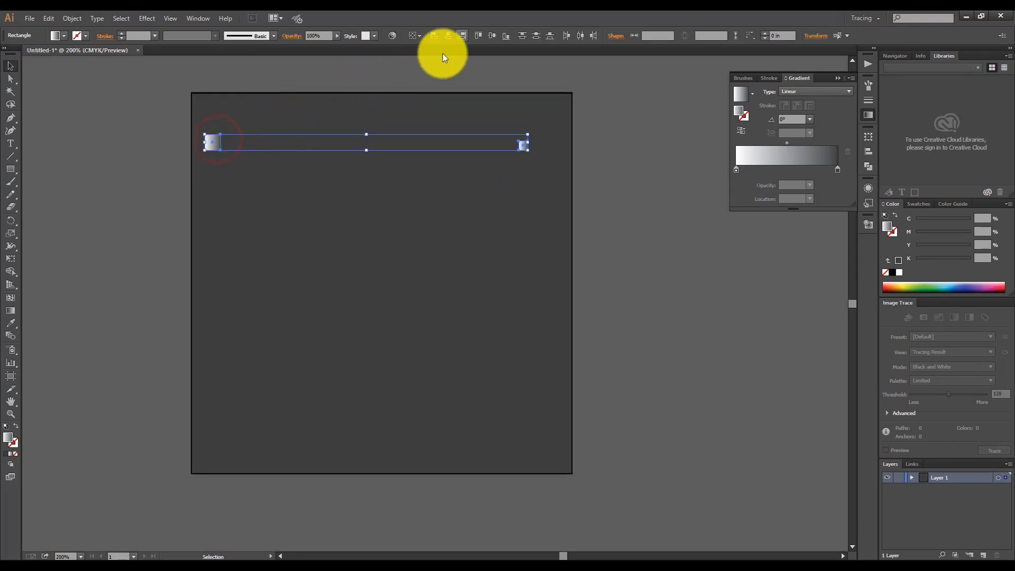
click(491, 35)
click(617, 157)
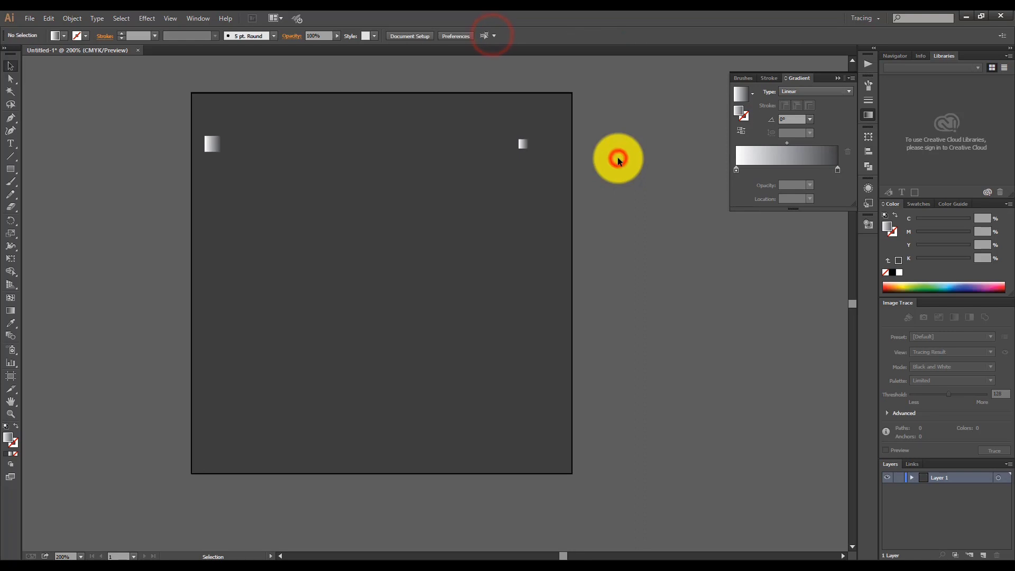
- Make a blend between the large and small gradient squares
click(217, 141)
shift+click(524, 144)
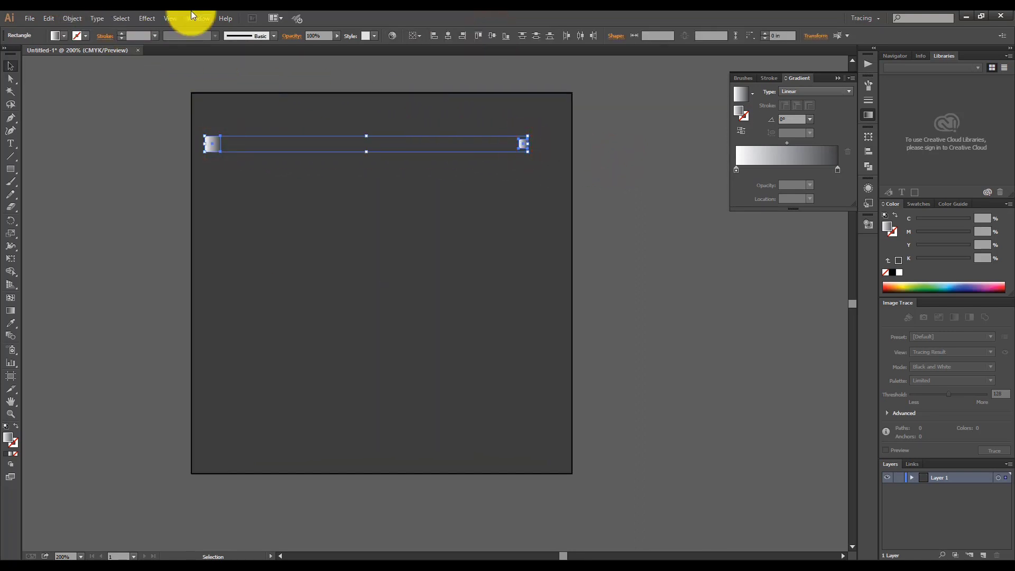
key(ctrl+alt+b)
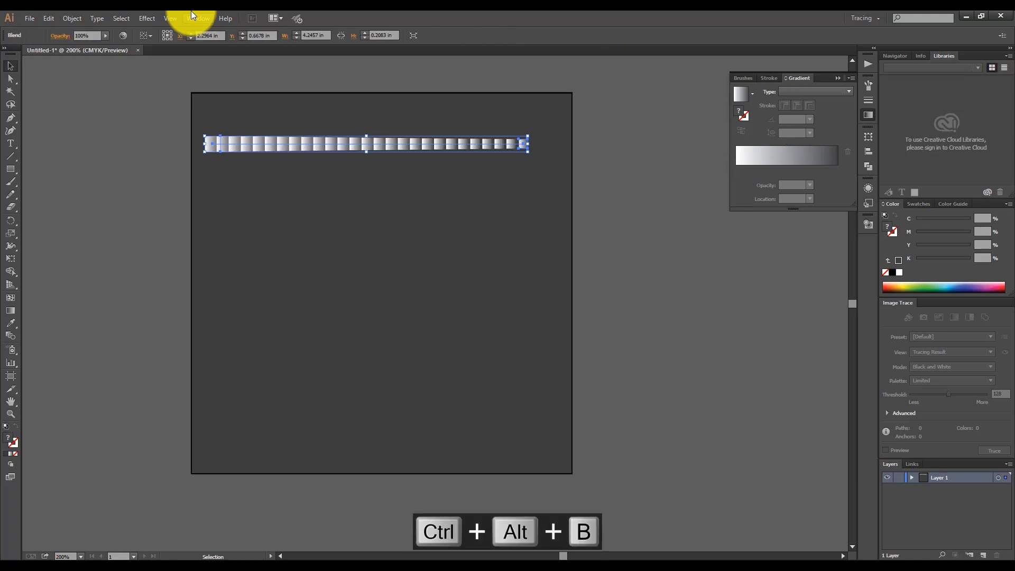
- Set the blend's spacing to 15 specified steps with Align to Page orientation, previewing the result
click(72, 18)
mouse_move(76, 269)
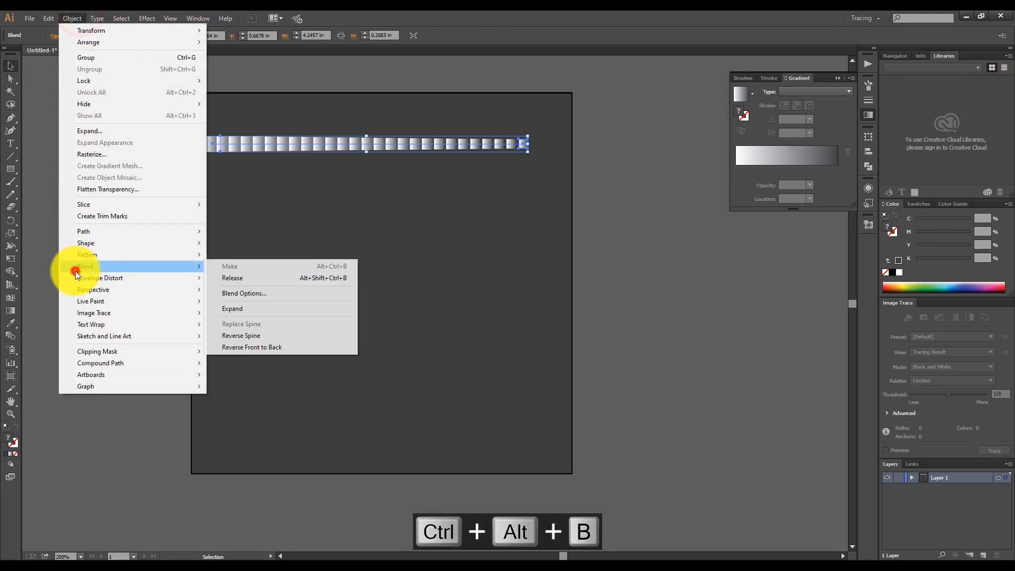
click(296, 294)
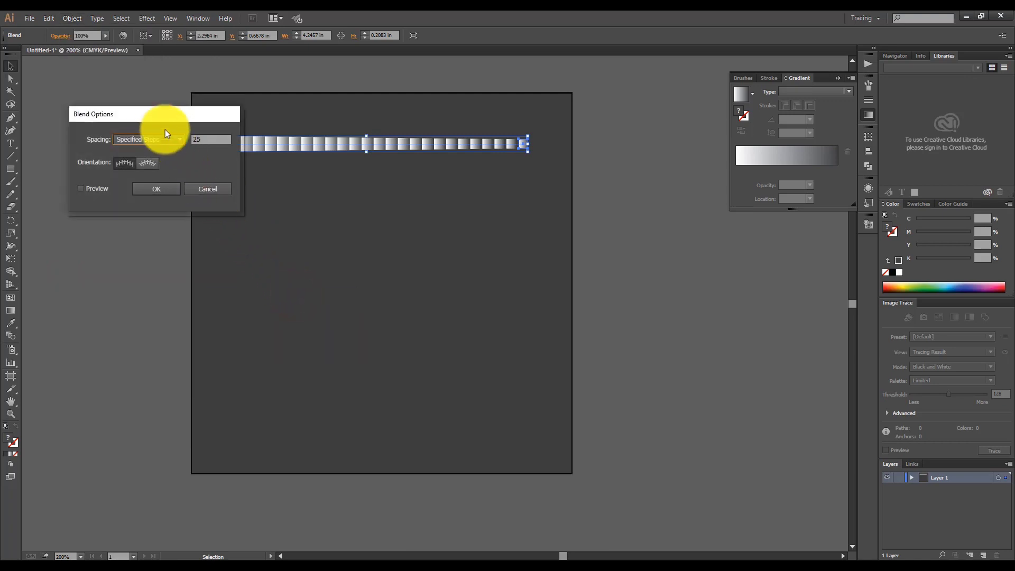
drag(150, 117, 113, 185)
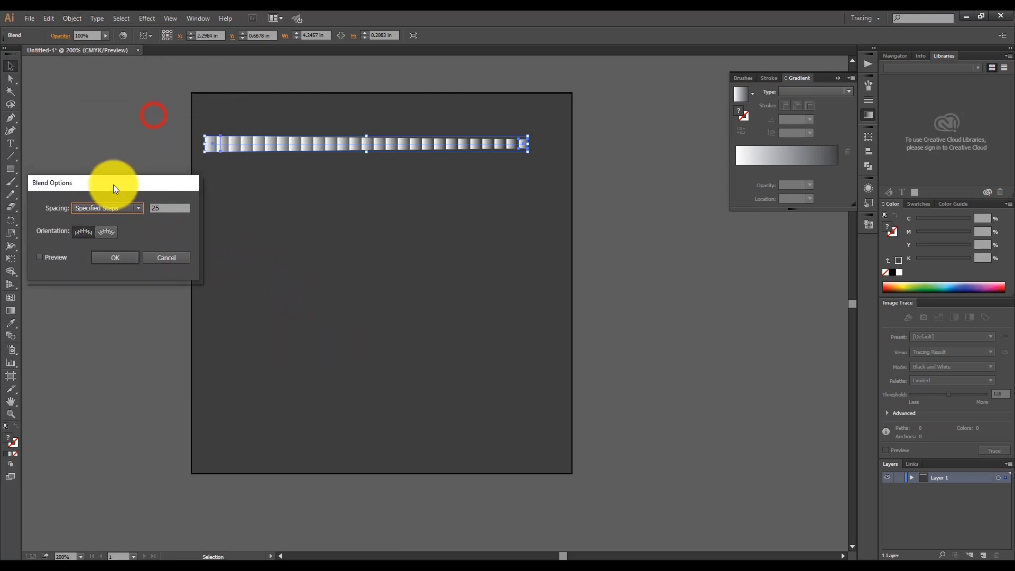
click(55, 256)
click(104, 231)
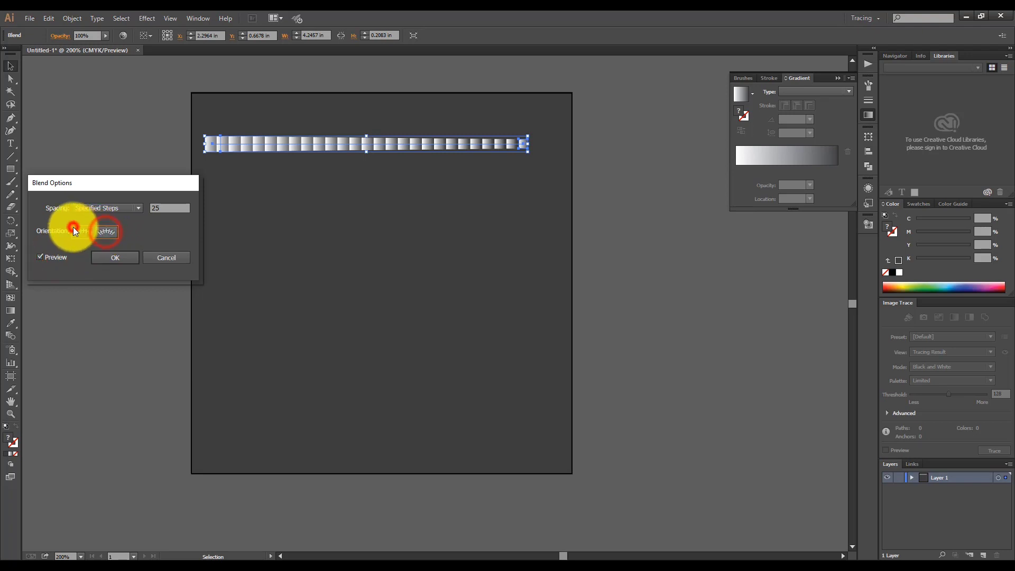
click(83, 231)
click(173, 208)
key(Up)
key(Up)
key(Up)
key(Up)
key(Up)
key(Up)
key(Up)
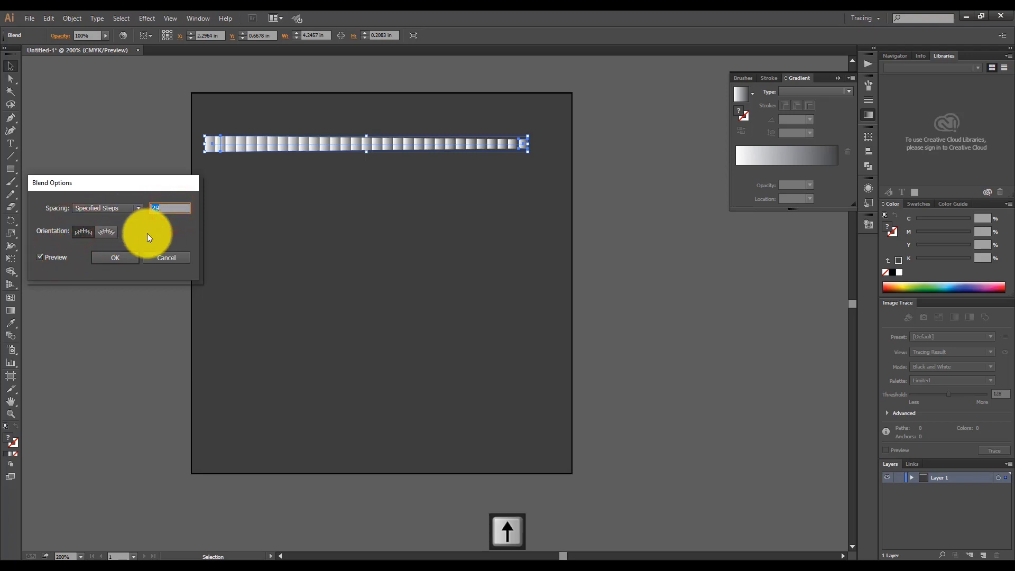
key(Down)
key(Down)
key(Down)
key(Down)
key(Down)
key(Down)
key(Down)
key(Down)
key(Down)
key(Down)
key(Down)
key(Down)
key(Down)
key(Down)
key(Down)
key(Down)
key(Down)
key(Down)
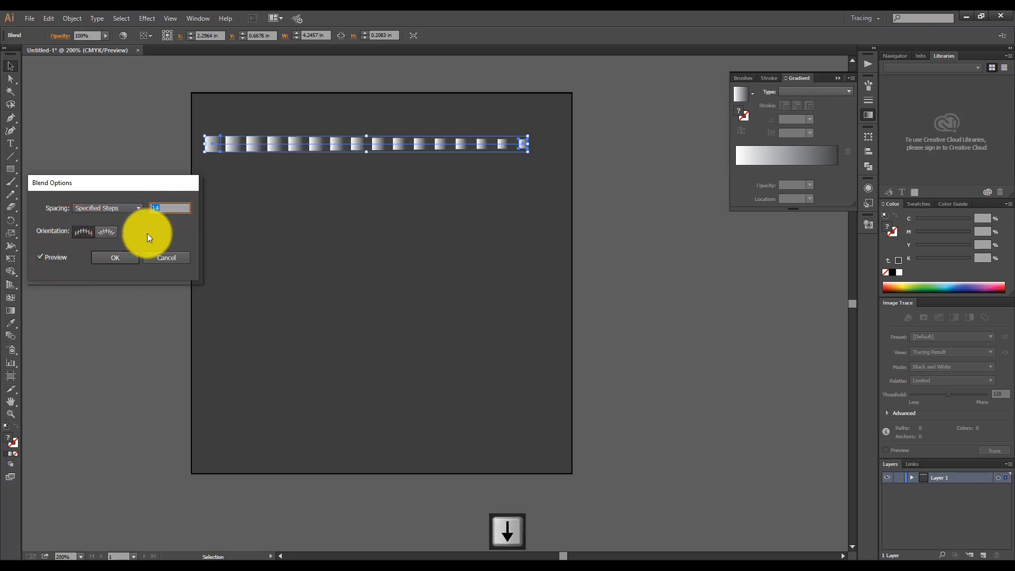
key(Up)
key(Up)
key(Up)
key(Down)
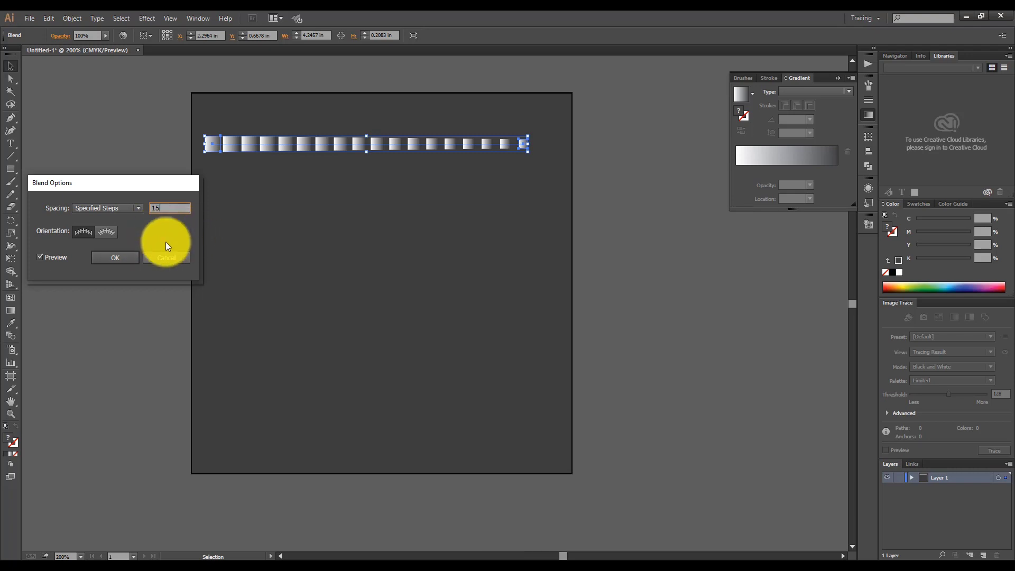
click(115, 257)
click(149, 137)
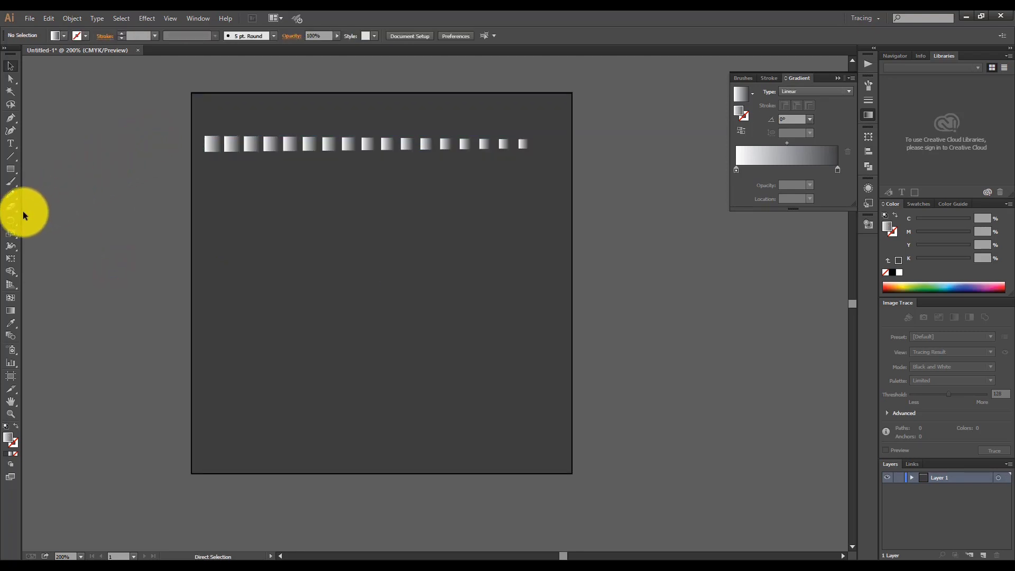
- Show the rulers and place a vertical and a horizontal guide crossing at the artboard's center
key(ctrl+r)
drag(23, 211, 381, 209)
drag(322, 62, 353, 281)
click(147, 197)
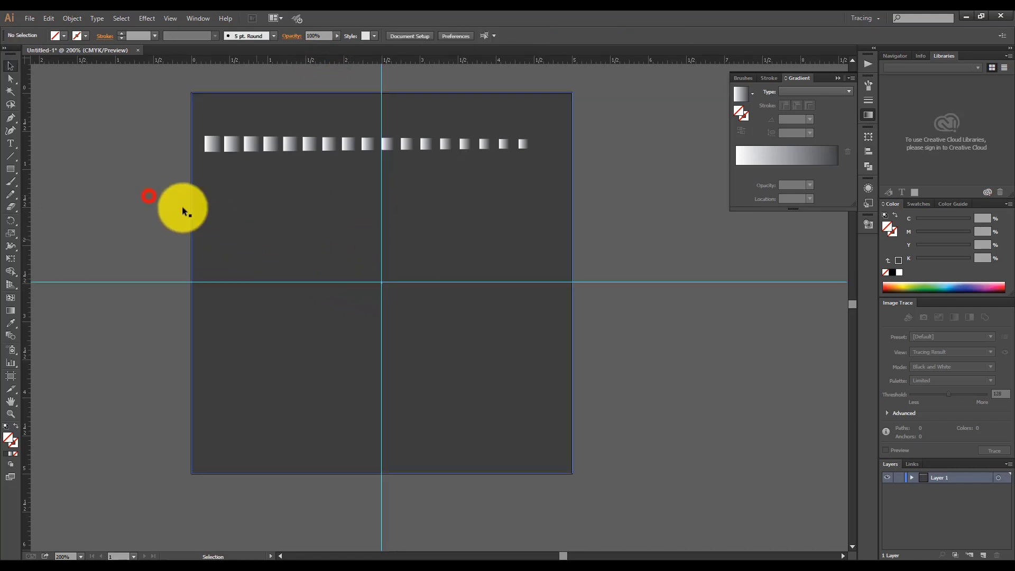
- Examine up close whether the two guides cross at the center of the dark background square
click(328, 260)
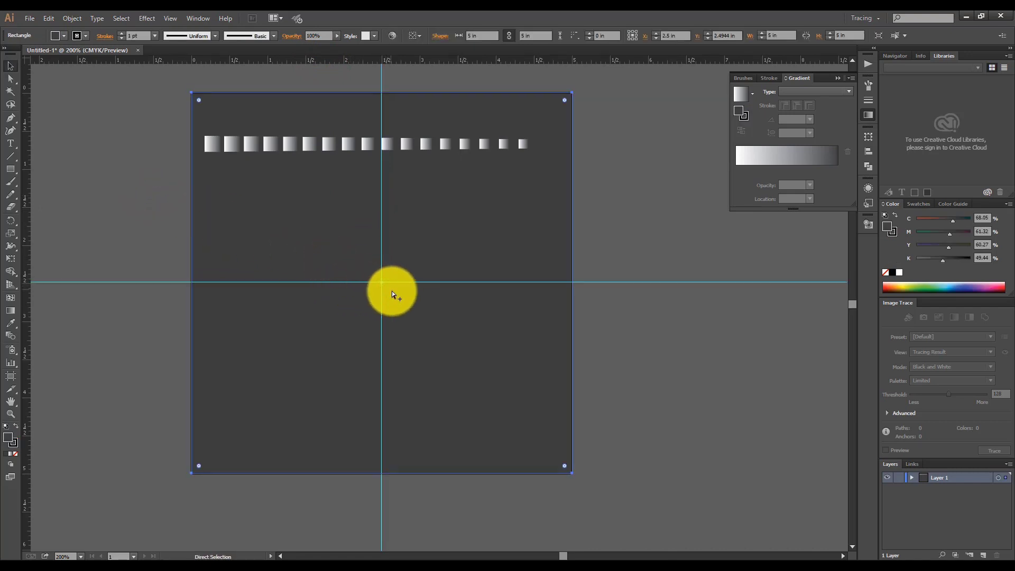
scroll(391, 291, up, 5)
click(325, 218)
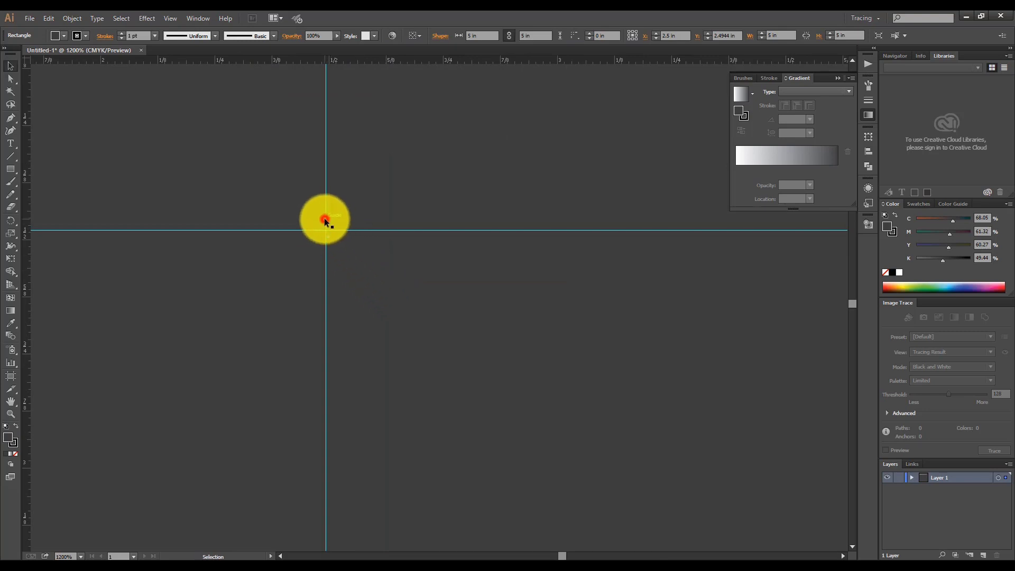
drag(324, 218, 341, 241)
scroll(270, 245, down, 5)
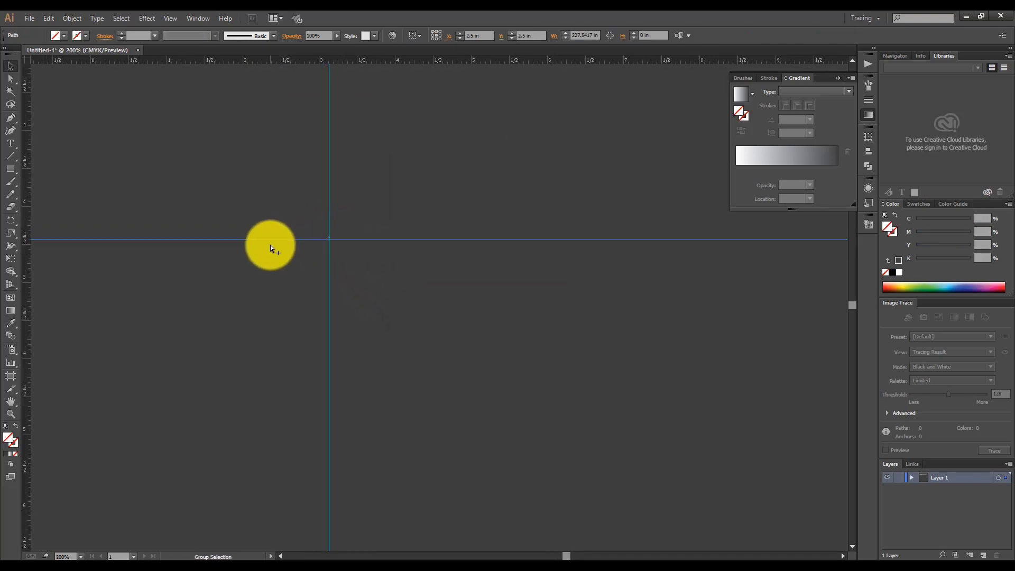
click(370, 287)
click(550, 320)
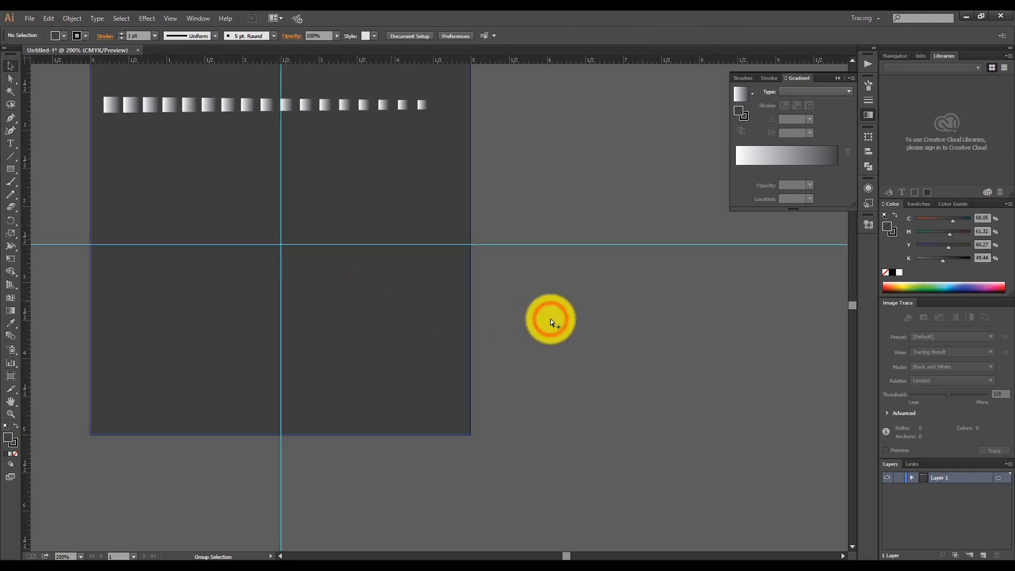
scroll(550, 319, down, 1)
scroll(550, 319, up, 1)
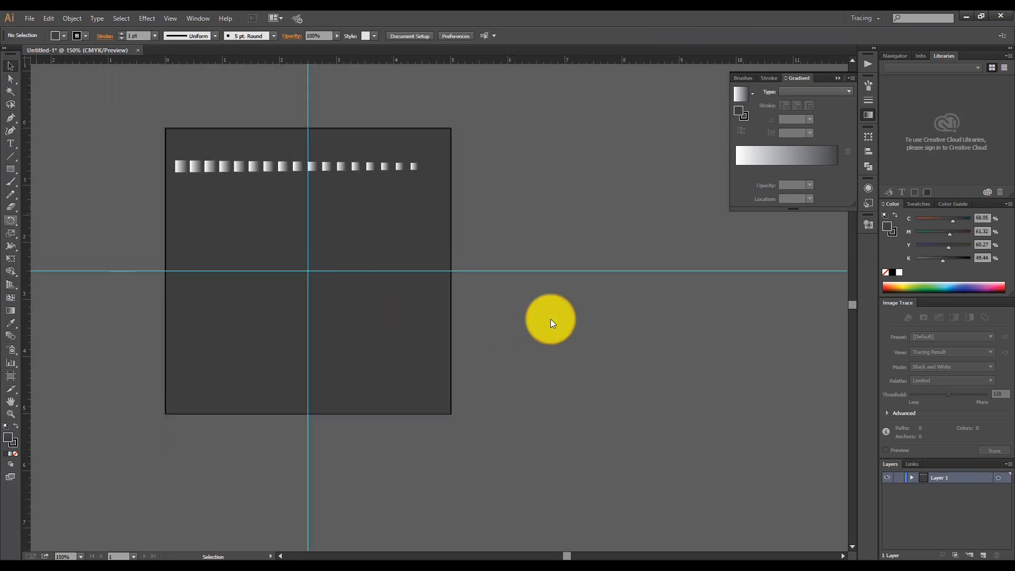
scroll(551, 319, up, 1)
- Draw a 5 in circle outward from the guide intersection so that it touches the background square's edges
click(17, 169)
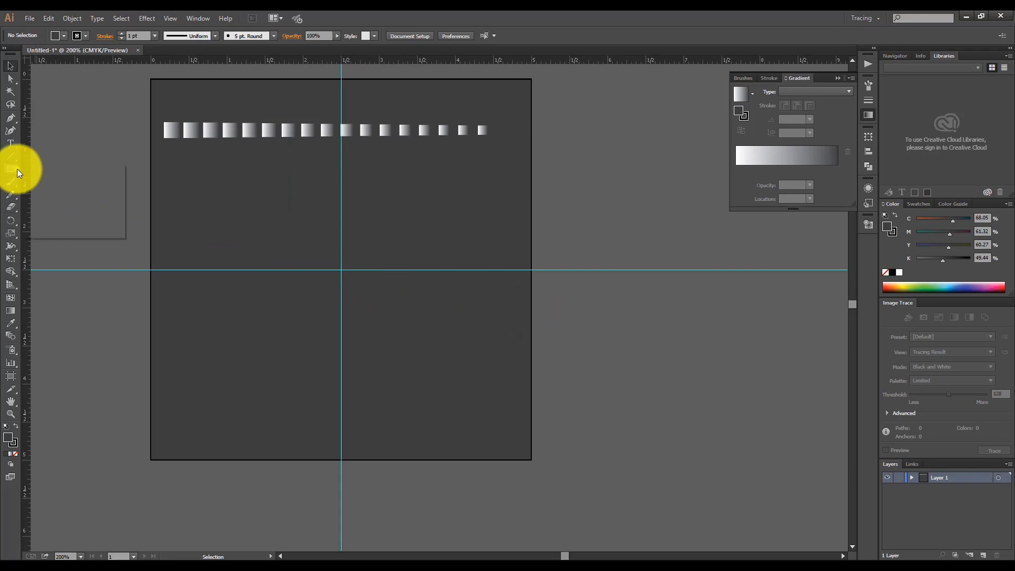
drag(17, 169, 86, 194)
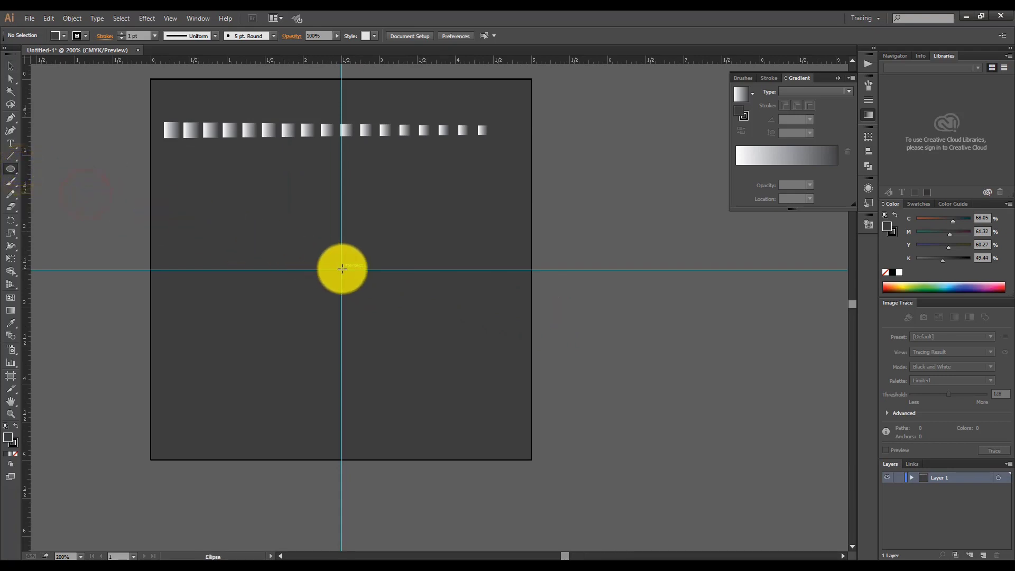
drag(342, 268, 151, 93)
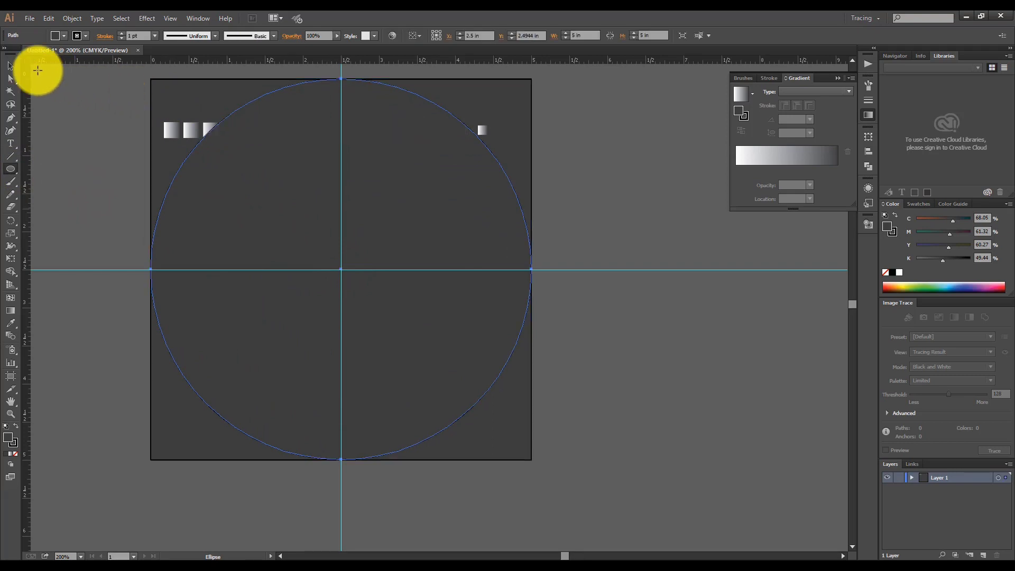
- Set the large circle's fill to None, keeping its black stroke, and deselect it
click(56, 35)
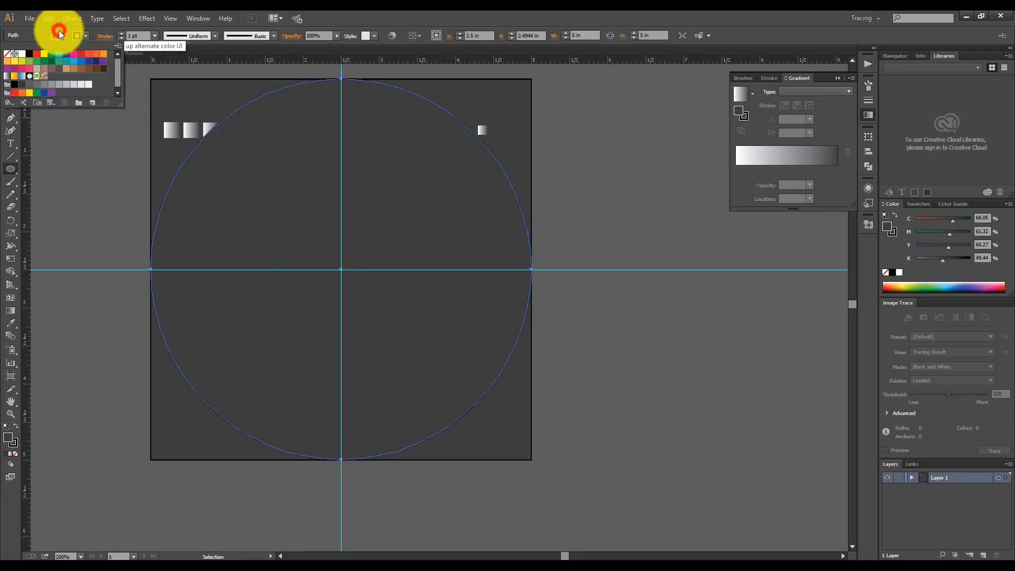
click(6, 55)
click(91, 156)
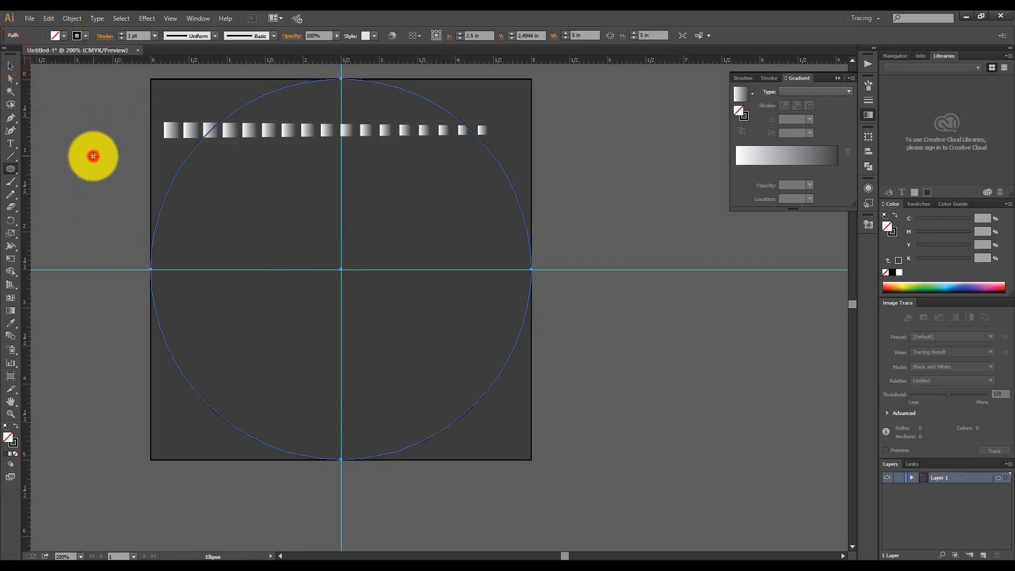
click(10, 66)
click(80, 119)
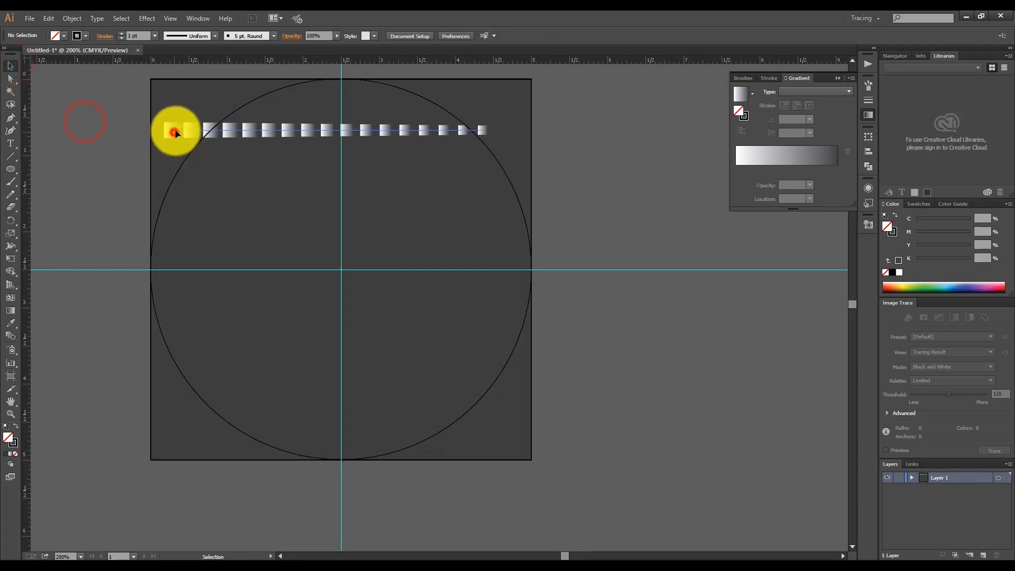
- Move the blended row of gradient squares off the artboard onto the empty canvas beside the dark square
drag(169, 130, 594, 230)
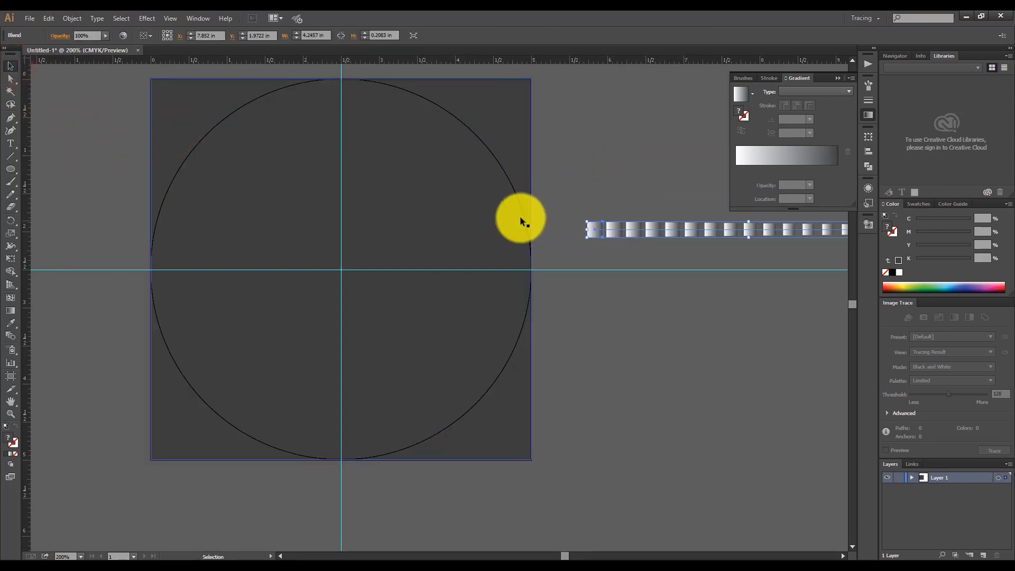
click(182, 162)
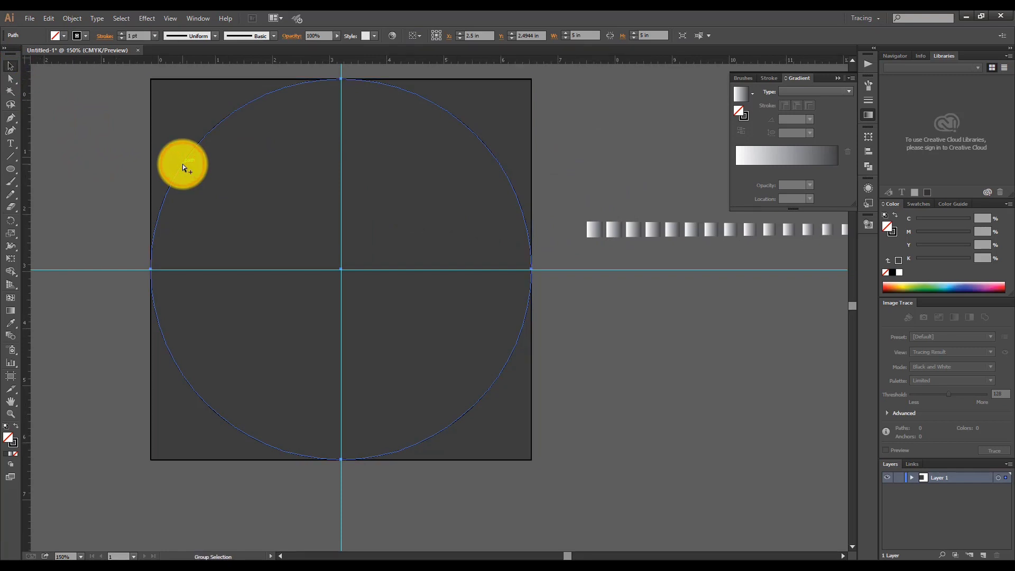
key(ctrl+minus)
click(11, 79)
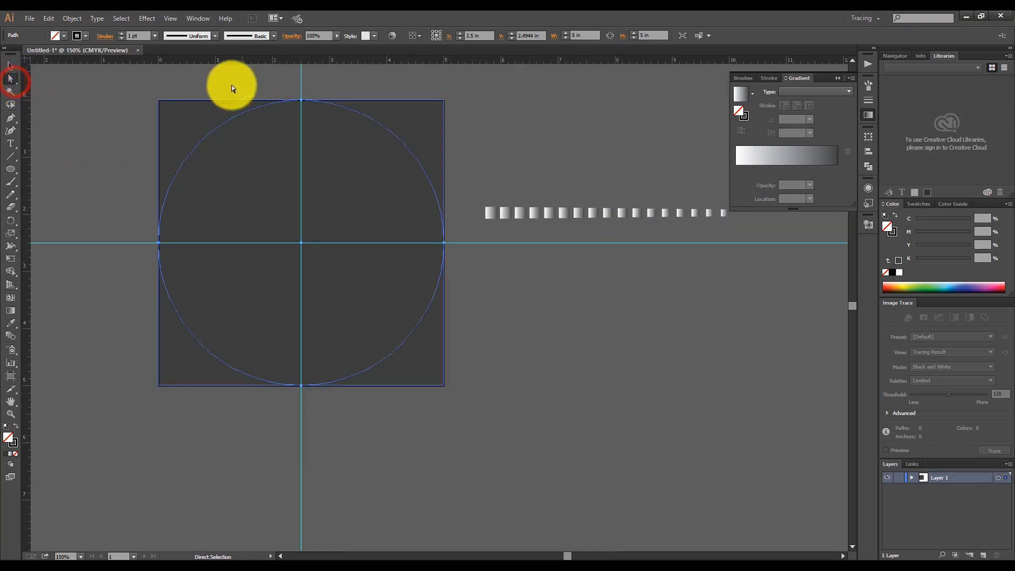
drag(245, 86, 369, 135)
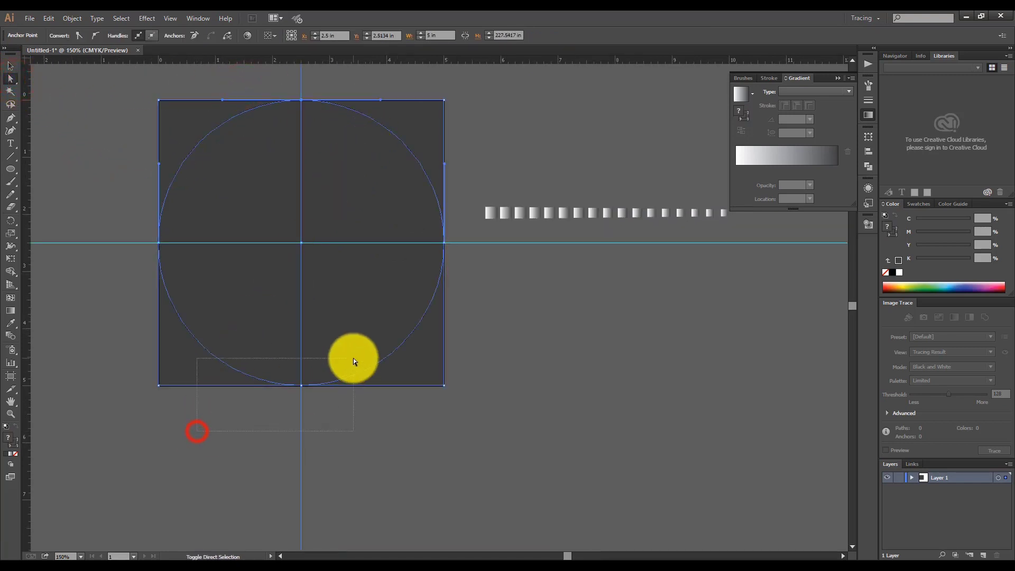
drag(353, 358, 353, 359)
click(502, 337)
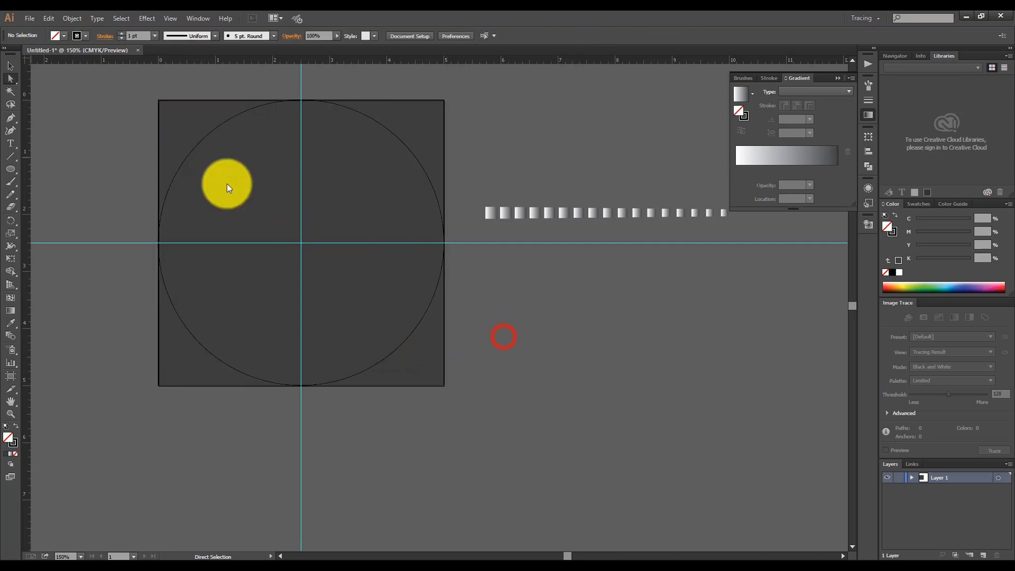
- Move the circle onto empty canvas well away from the dark square and place the blended row of squares just above it
click(11, 66)
key(ctrl+minus)
key(ctrl+minus)
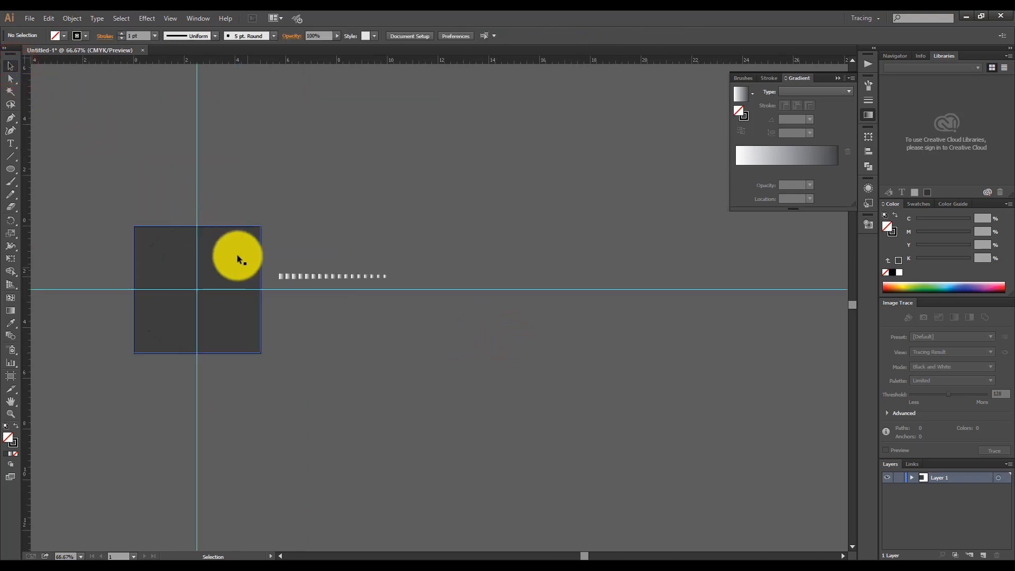
click(238, 258)
click(251, 256)
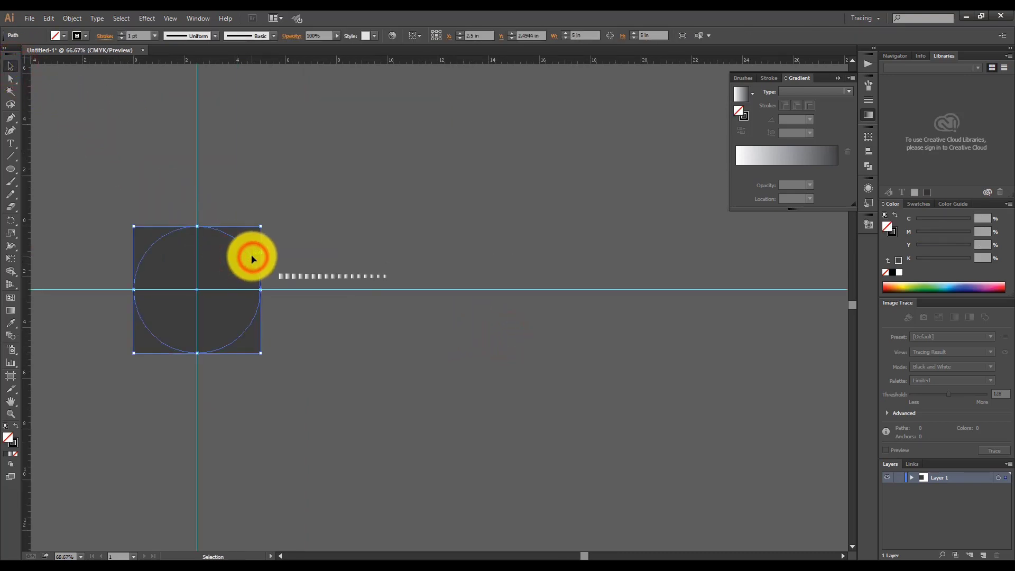
drag(252, 257, 598, 255)
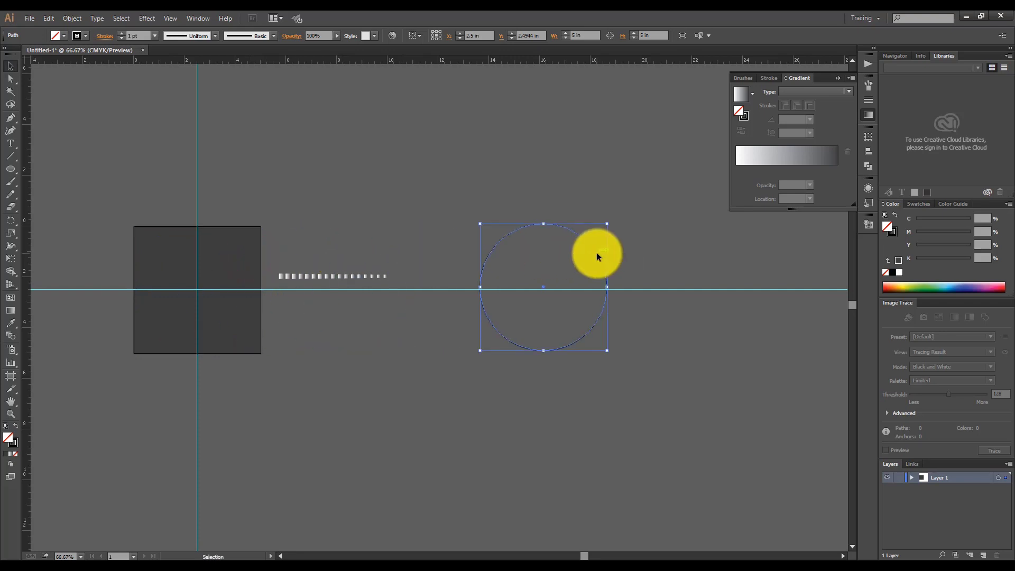
drag(310, 273, 544, 194)
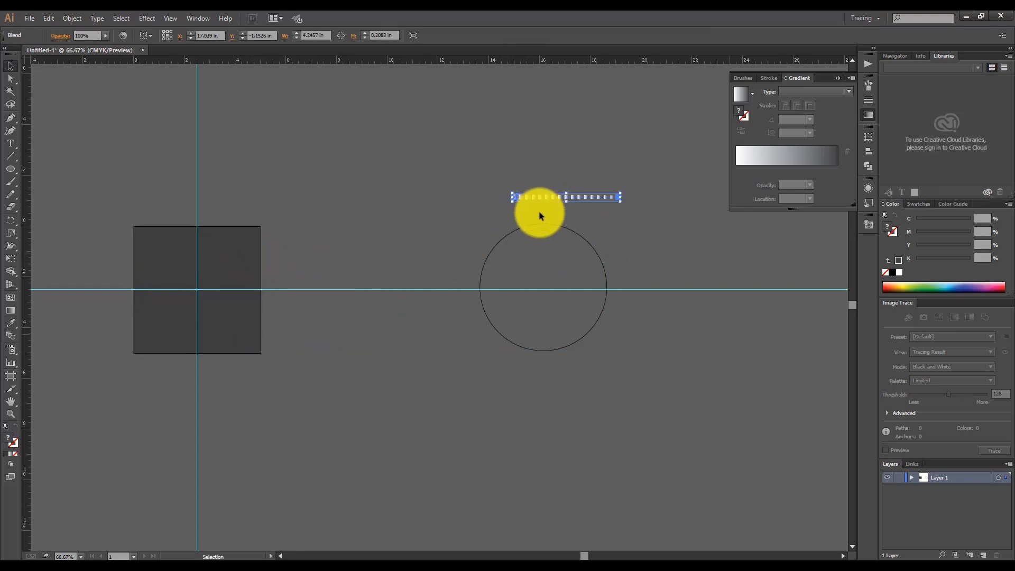
- Select all four anchor points of the circle, cut its path at them into separate quarter arcs, and deselect
key(ctrl+plus)
click(525, 269)
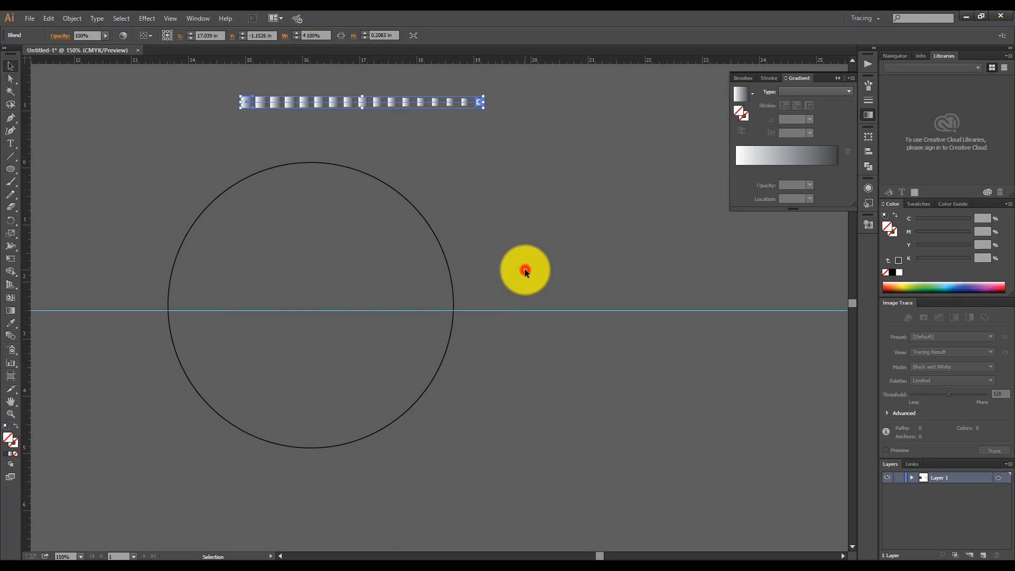
drag(270, 150, 342, 226)
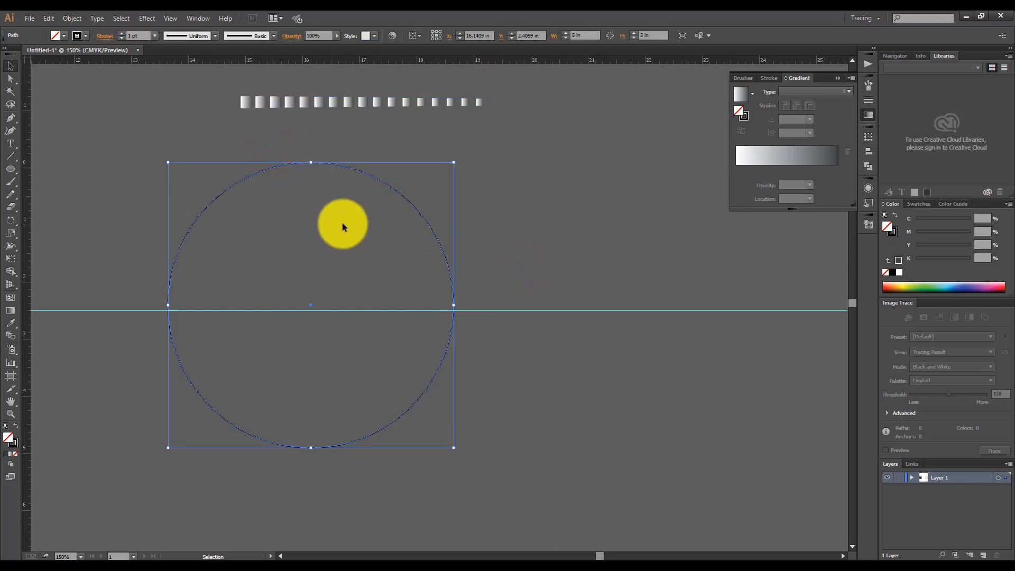
click(11, 79)
drag(203, 129, 477, 241)
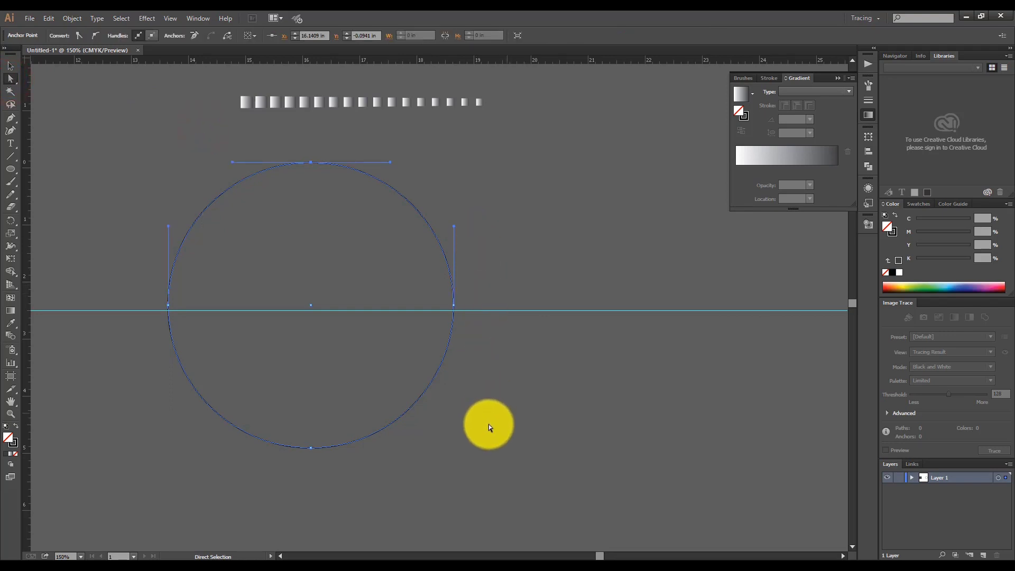
drag(231, 484, 231, 484)
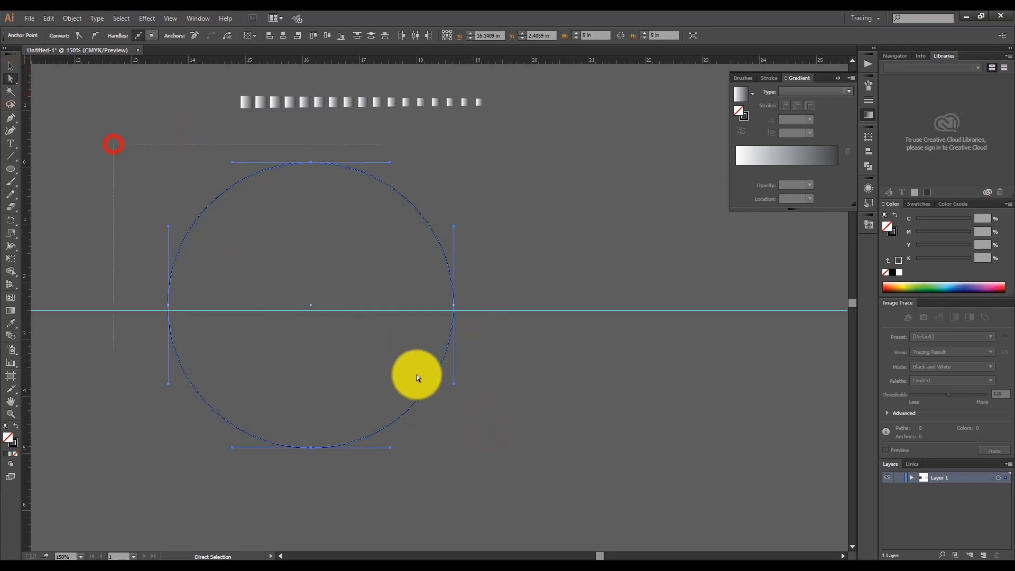
drag(522, 488, 522, 487)
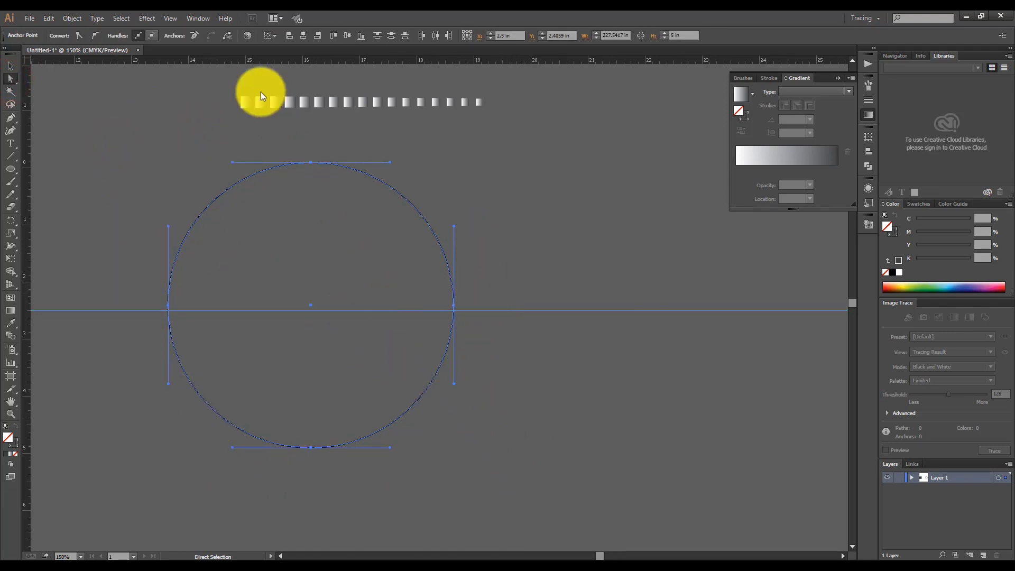
click(226, 36)
click(10, 66)
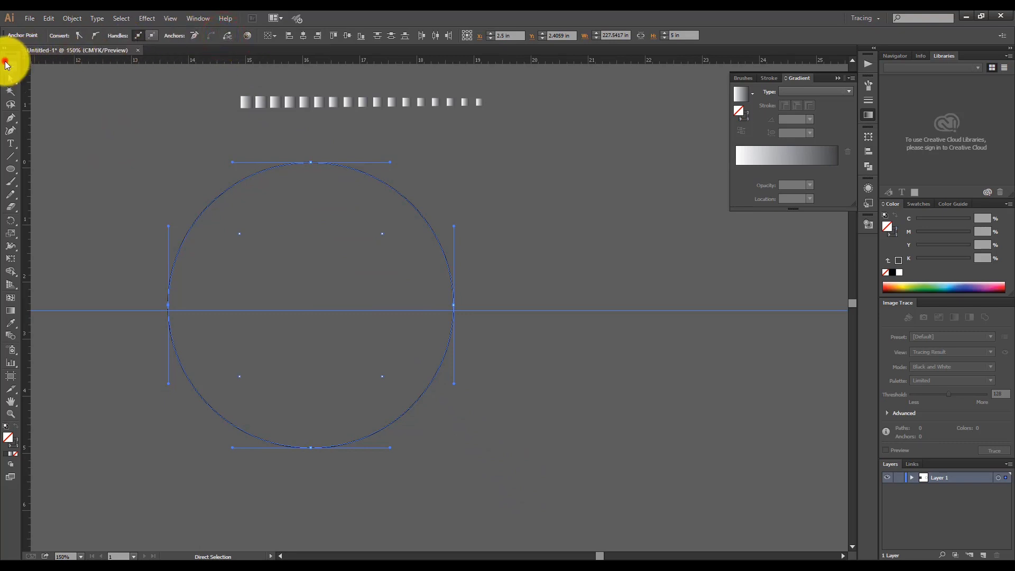
click(114, 168)
- Replace the blend's spine with the circle's upper-right quarter arc so the squares follow the curve
click(301, 102)
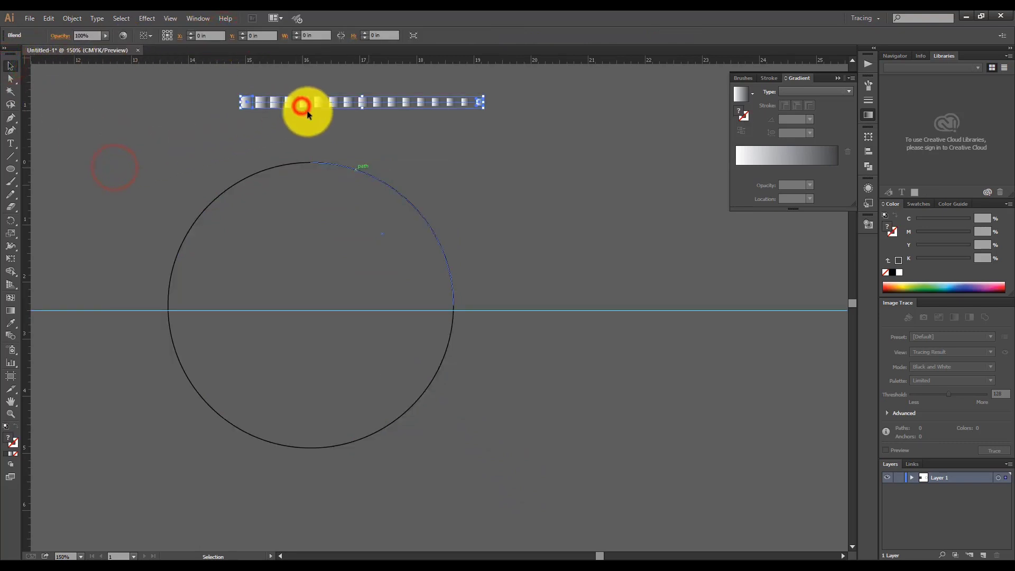
shift+click(376, 176)
click(73, 18)
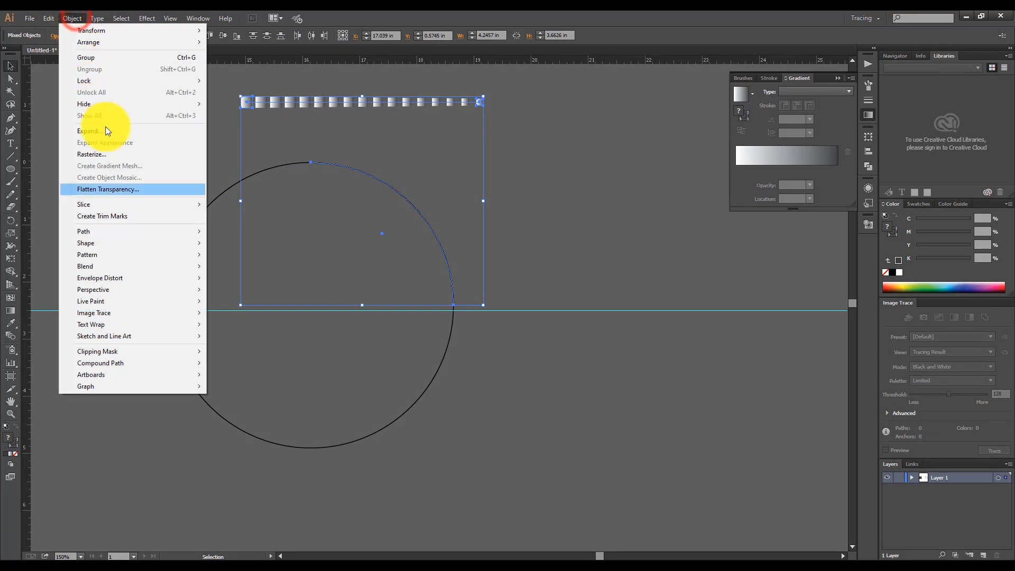
click(142, 260)
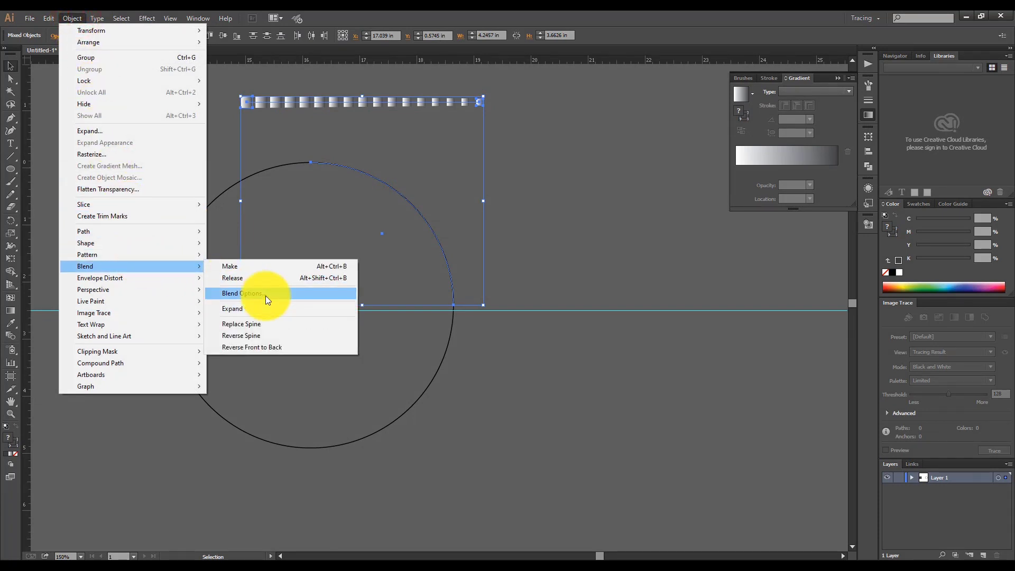
click(268, 325)
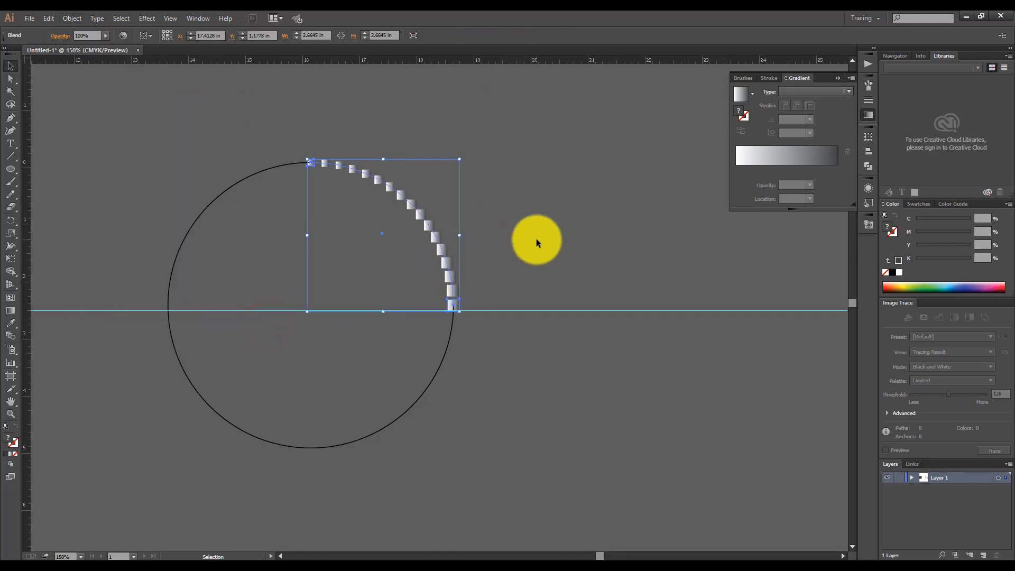
click(536, 240)
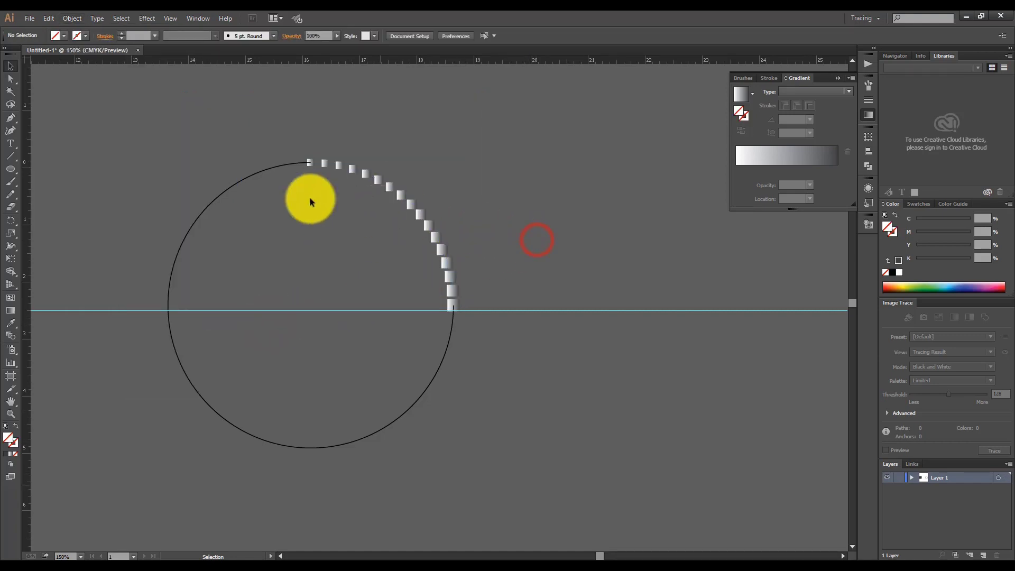
- Delete the leftover segments of the circle, keeping only the curved blend of squares
drag(151, 171, 230, 376)
key(Delete)
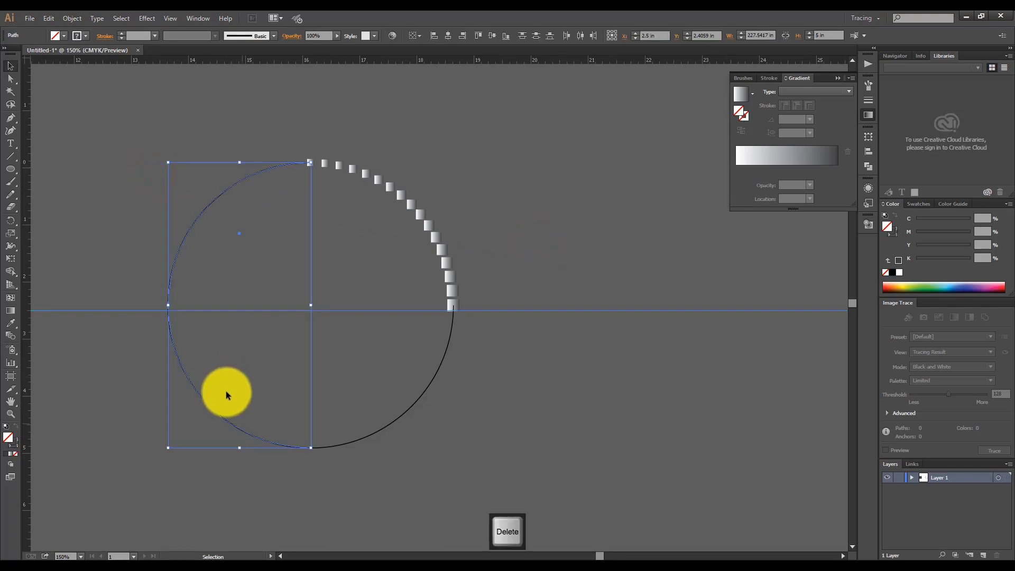
key(Delete)
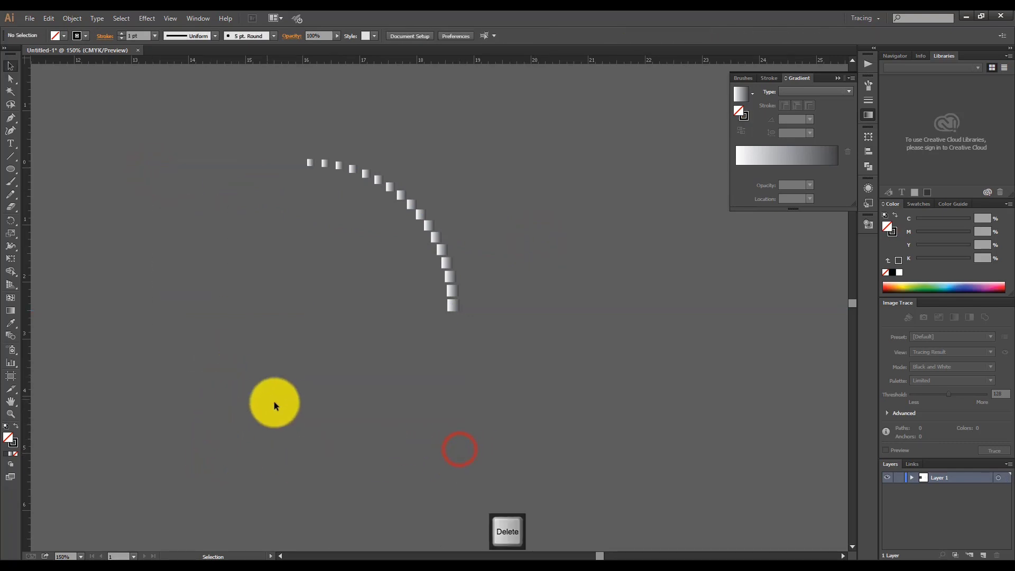
- Move the curved blend of squares about 0.77 in to the right and deselect it
drag(433, 237, 494, 235)
key(ctrl+z)
click(544, 231)
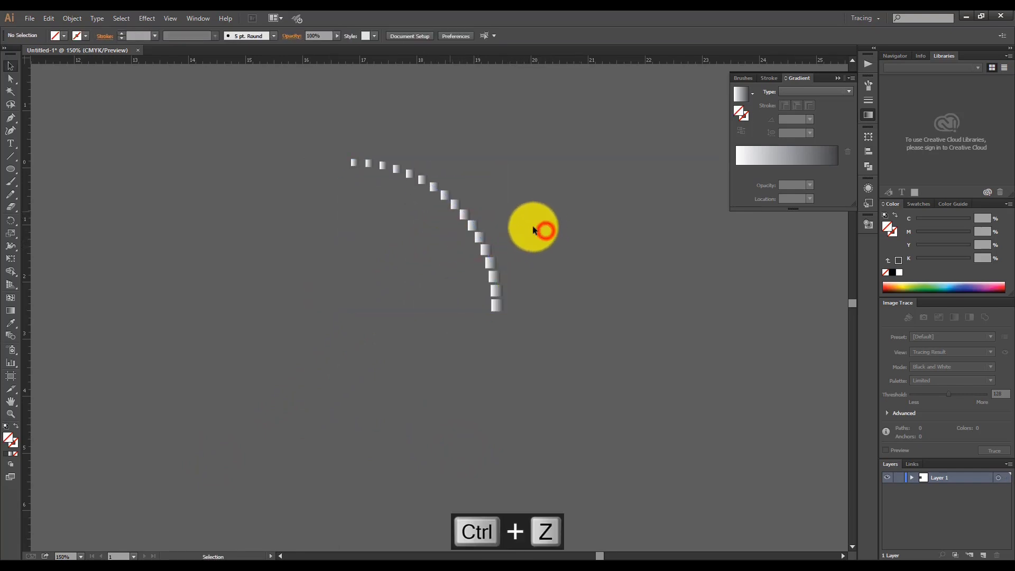
- Set up a Transform effect on the curved blend with 3 copies, a 90° rotation, the bottom-left reference point and preview on
click(457, 202)
click(146, 18)
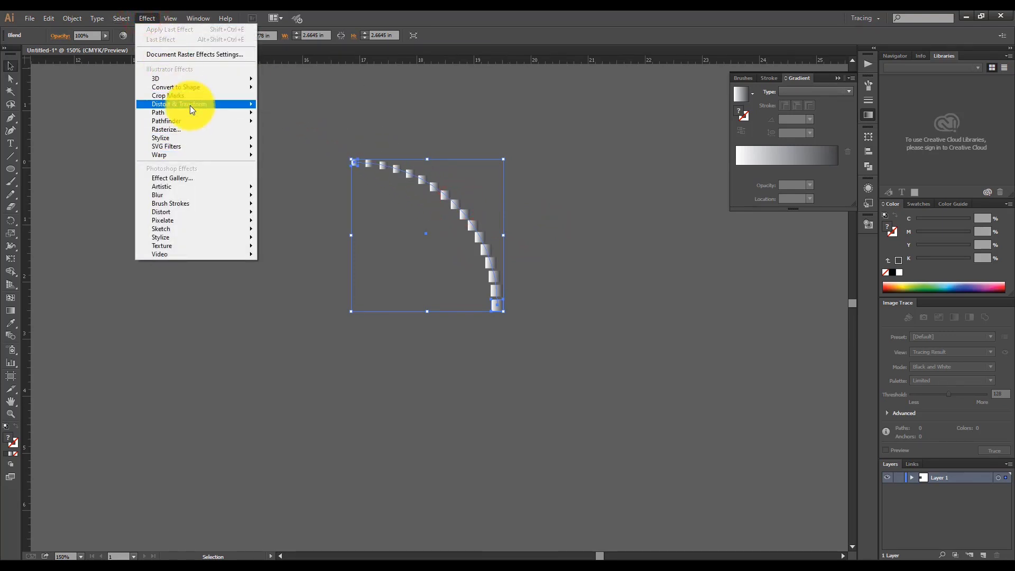
mouse_move(189, 106)
click(306, 140)
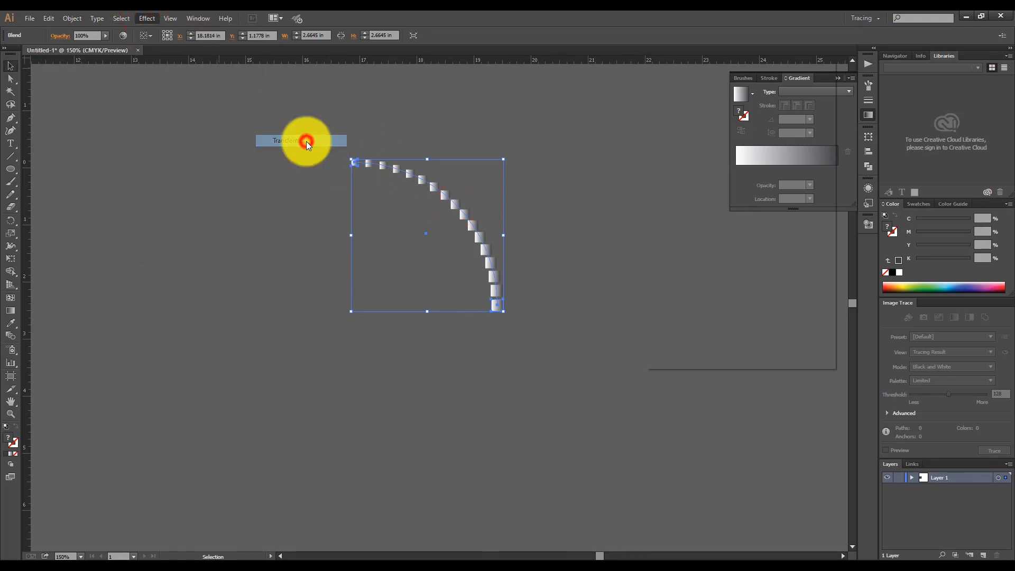
click(752, 311)
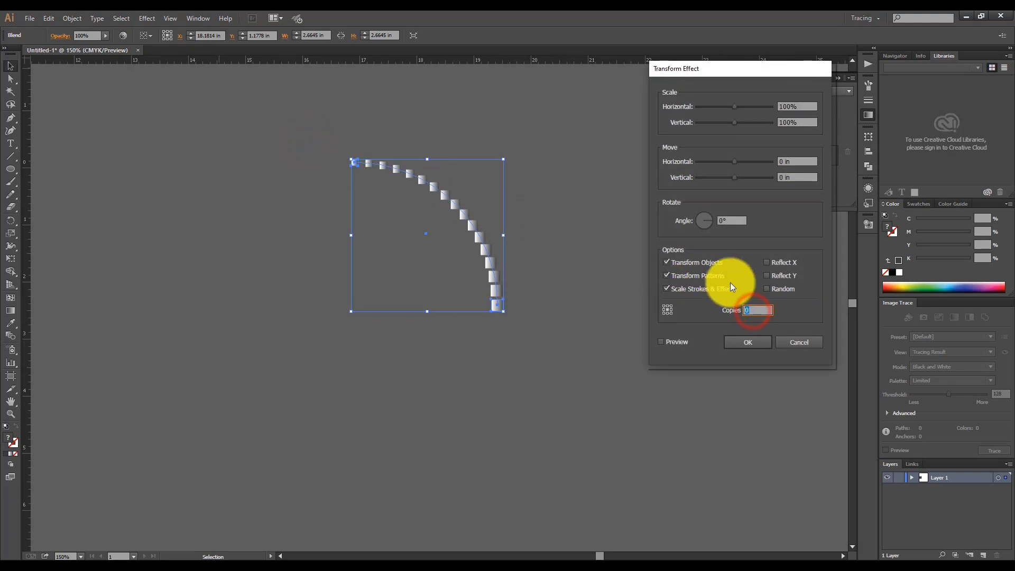
text(3)
click(740, 218)
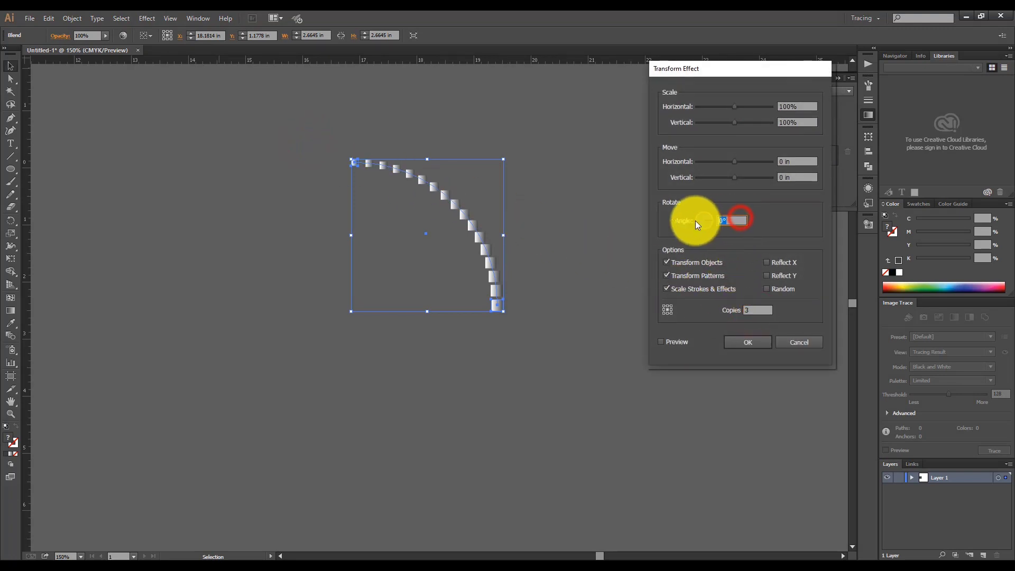
click(665, 341)
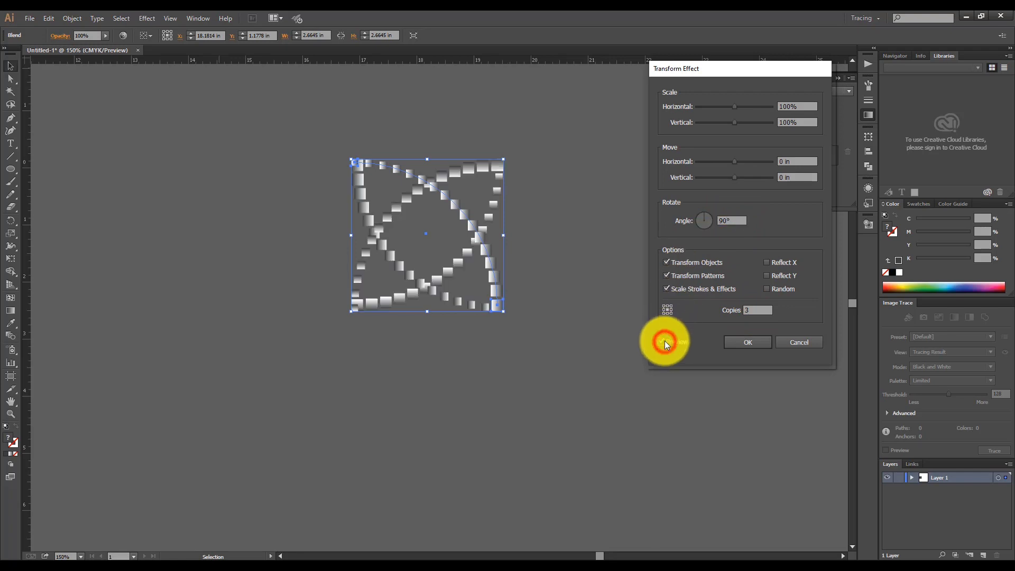
click(662, 313)
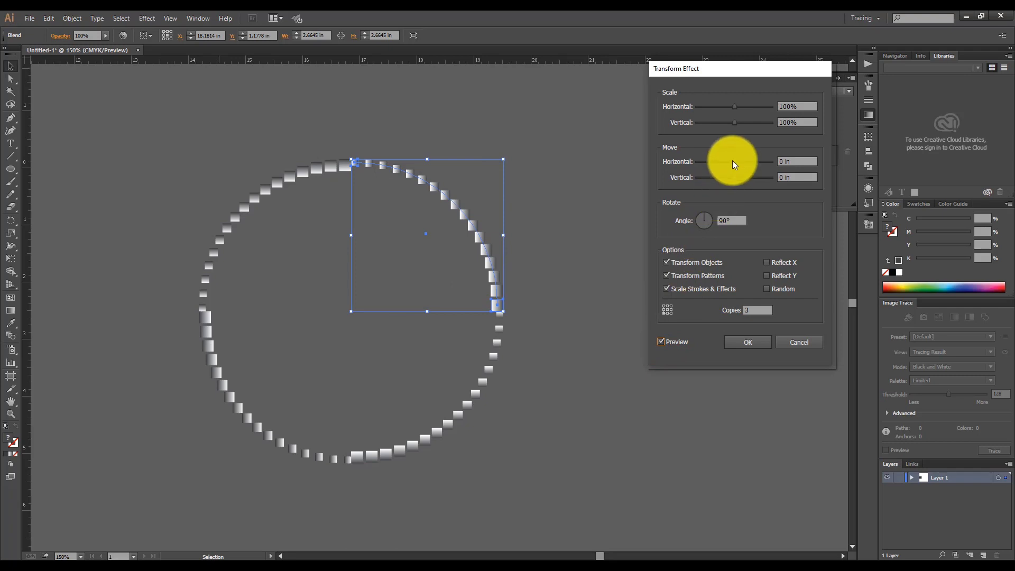
- Set the effect's horizontal move to 0.1 in, apply it to the curved blend and deselect
drag(732, 160, 733, 166)
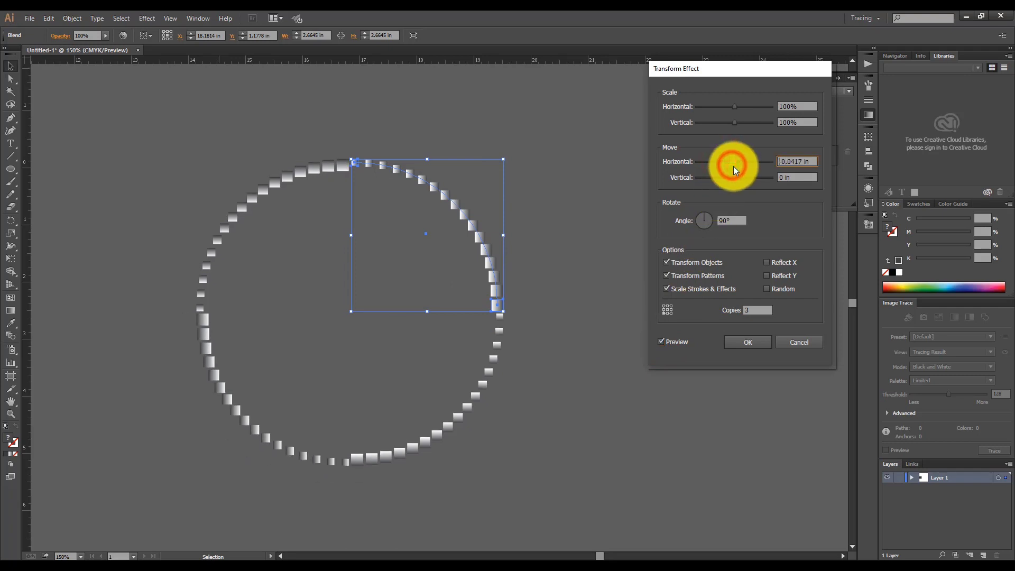
click(812, 161)
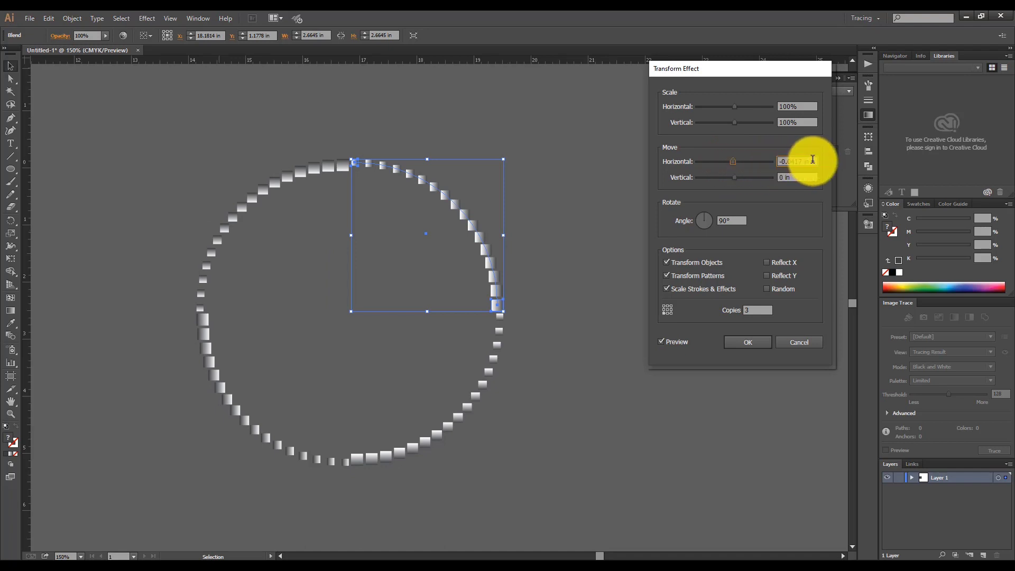
text(0.1)
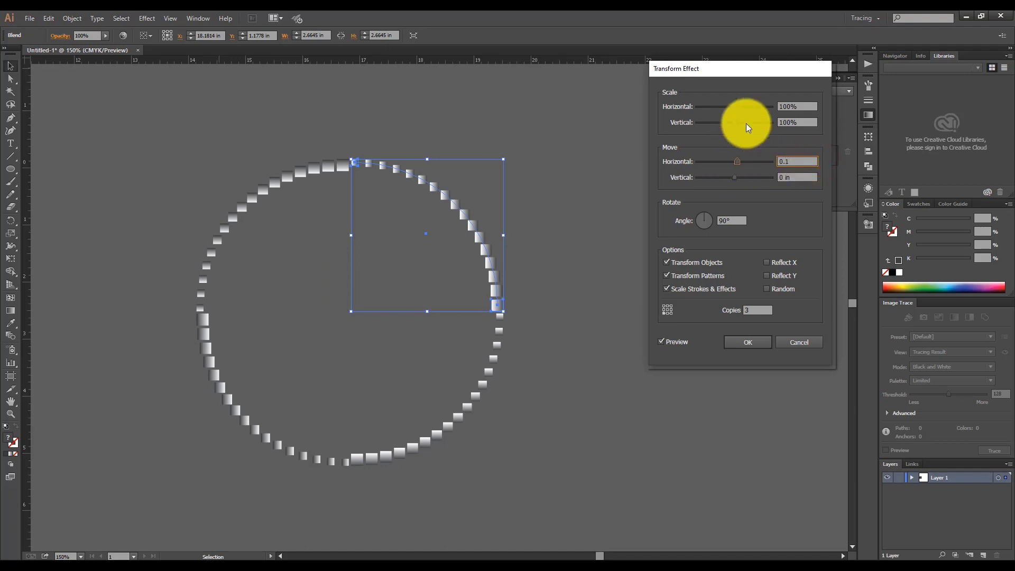
click(771, 208)
click(750, 344)
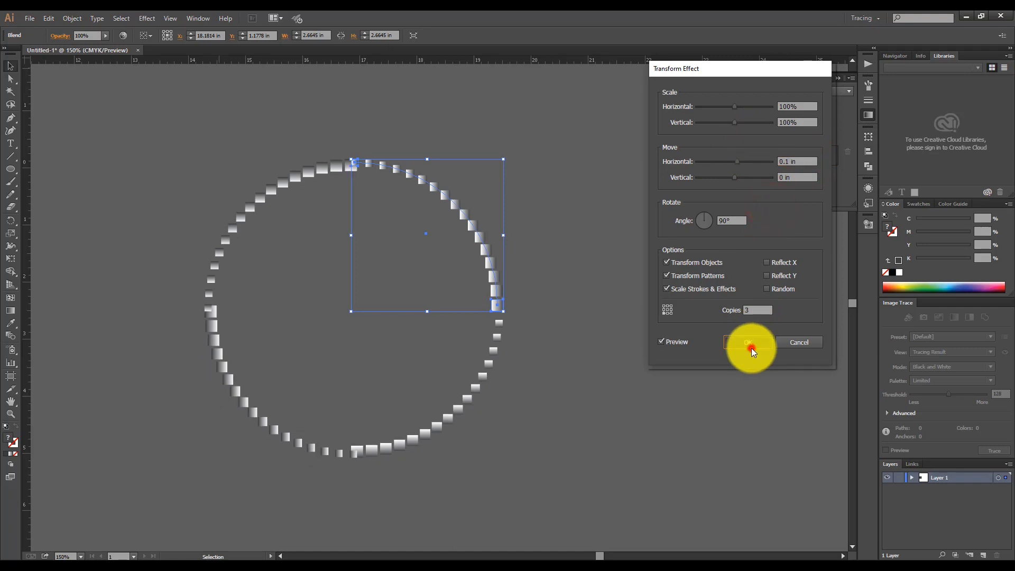
click(660, 318)
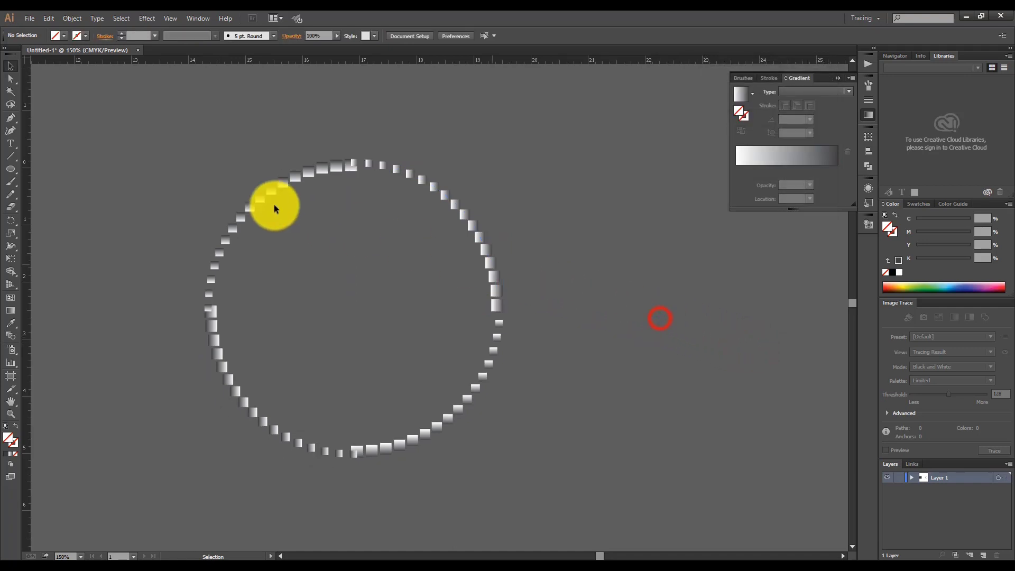
- Undo the Transform effect applied to the curved blend
key(ctrl+z)
key(ctrl+z)
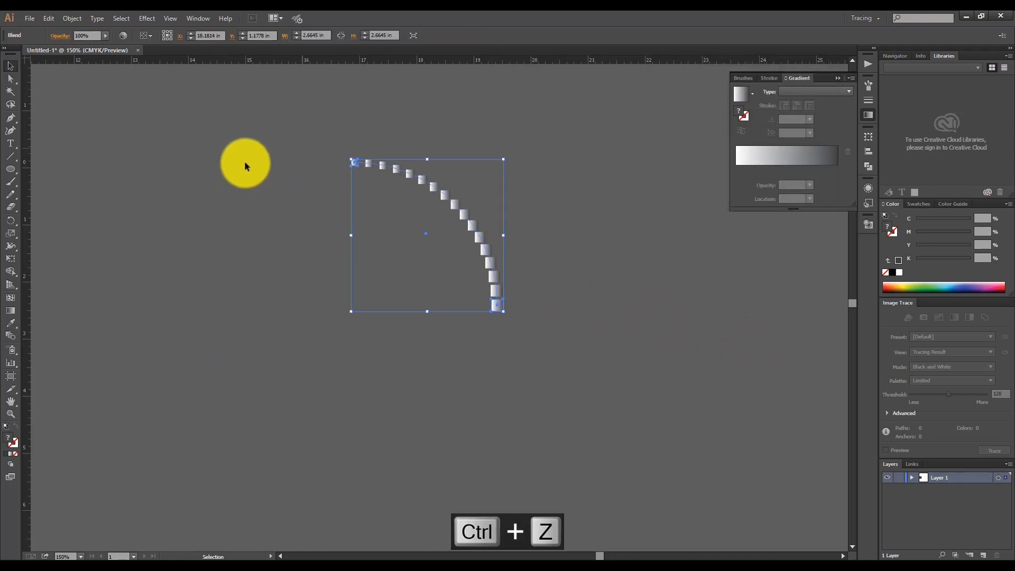
- Apply a Transform effect to the curved blend with 3 copies, a 90° rotation, the bottom-left reference point and preview on, and deselect
click(304, 125)
click(467, 231)
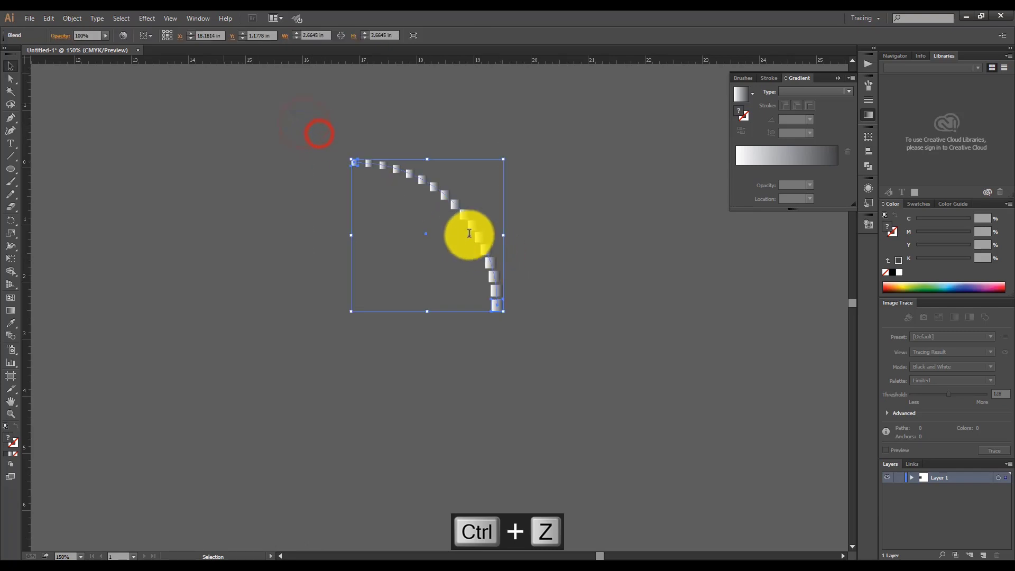
click(150, 18)
mouse_move(204, 106)
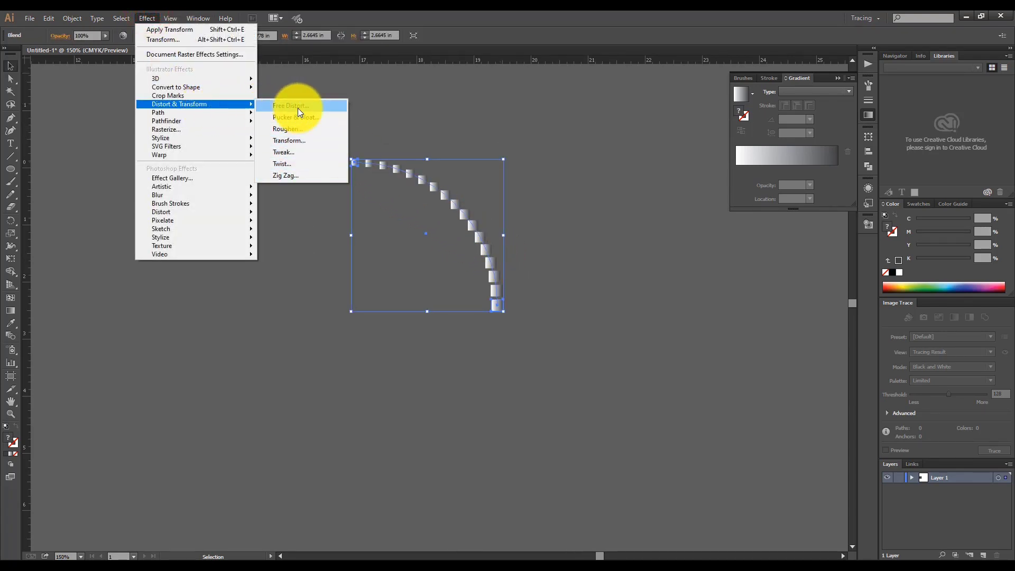
click(306, 138)
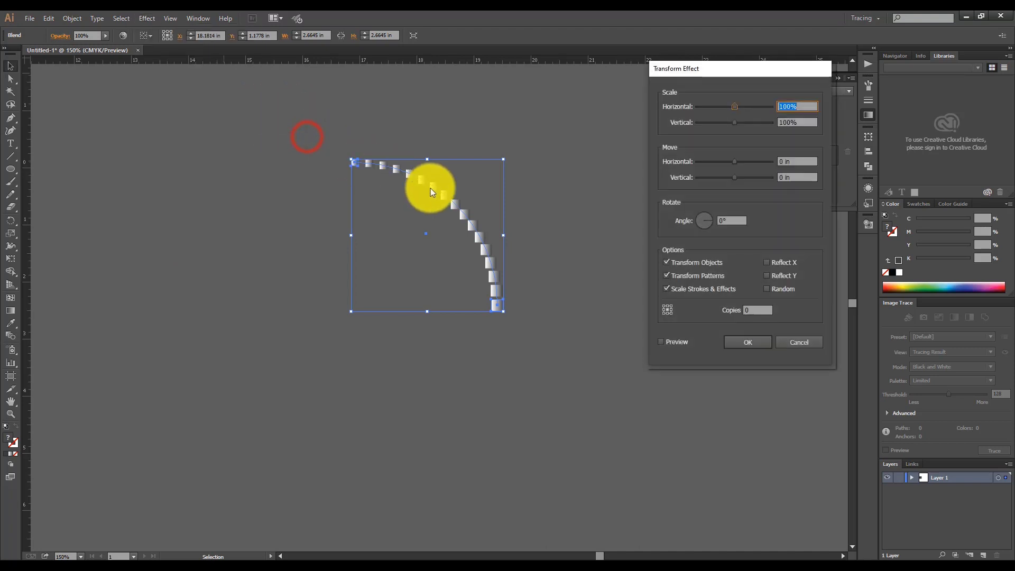
click(723, 309)
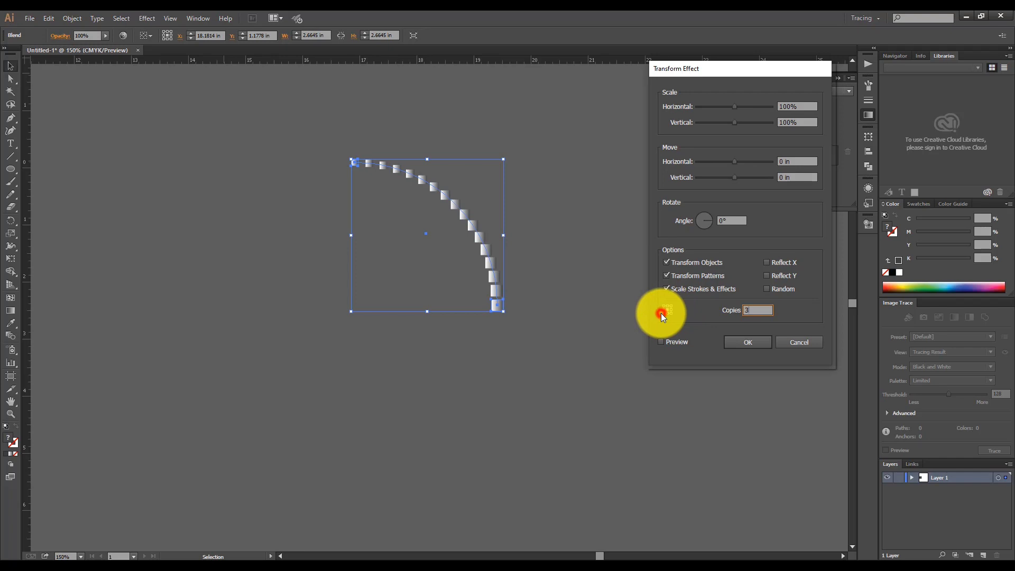
click(669, 339)
click(736, 220)
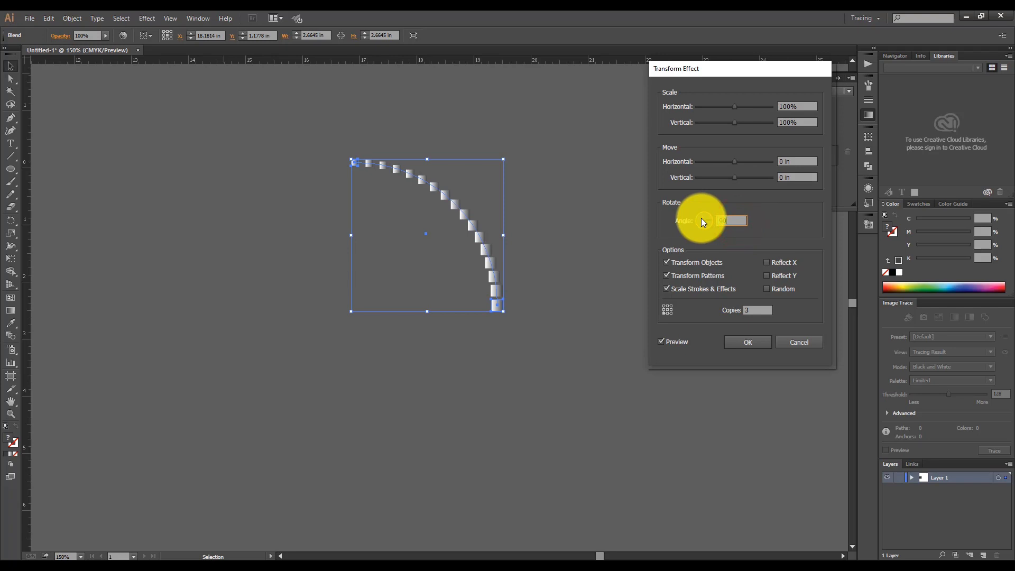
click(742, 342)
click(623, 299)
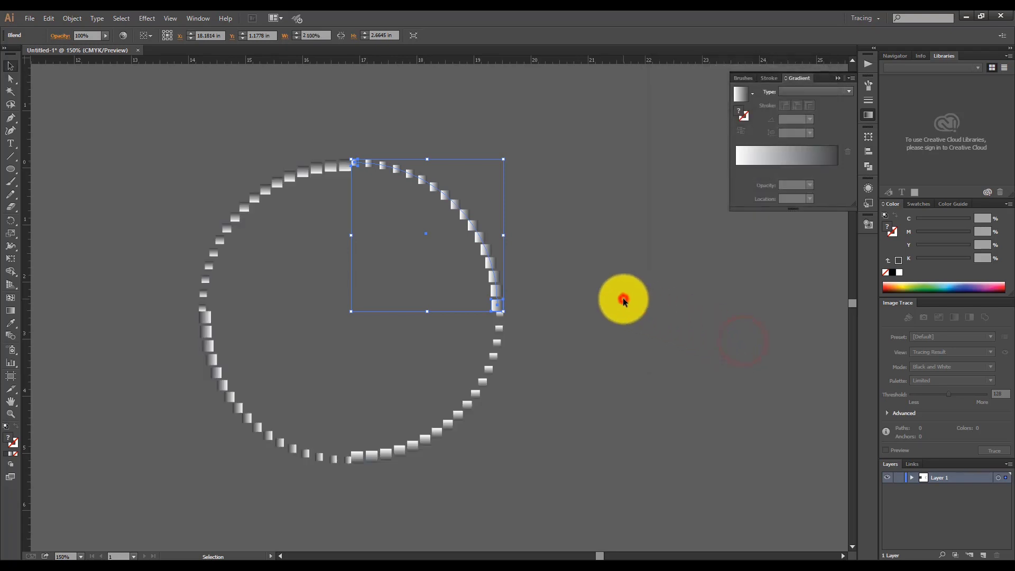
- Add a second Transform effect to the ring of squares as a new effect and set its copies to 20
scroll(623, 299, down, 1)
scroll(623, 299, up, 1)
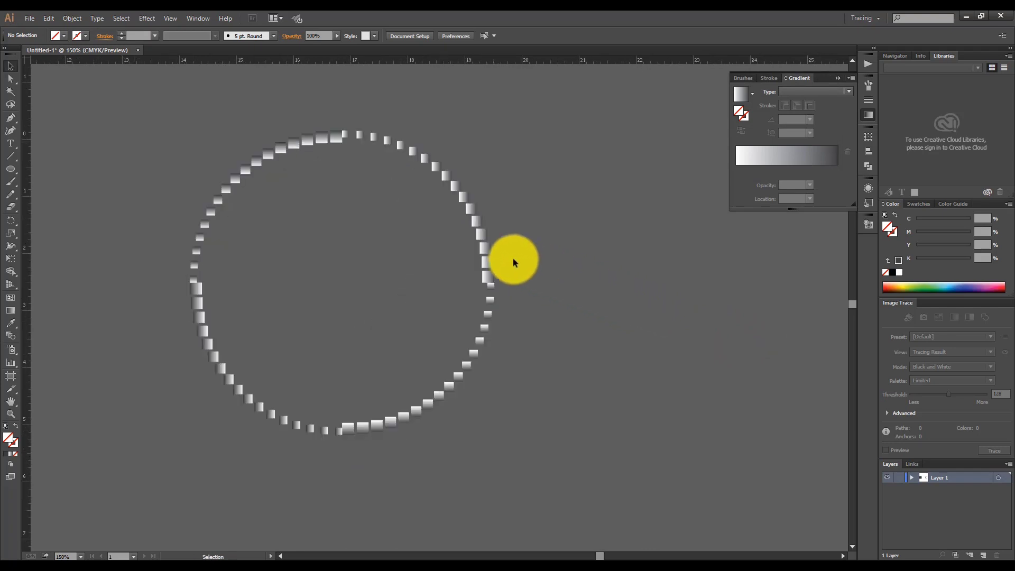
drag(128, 120, 199, 207)
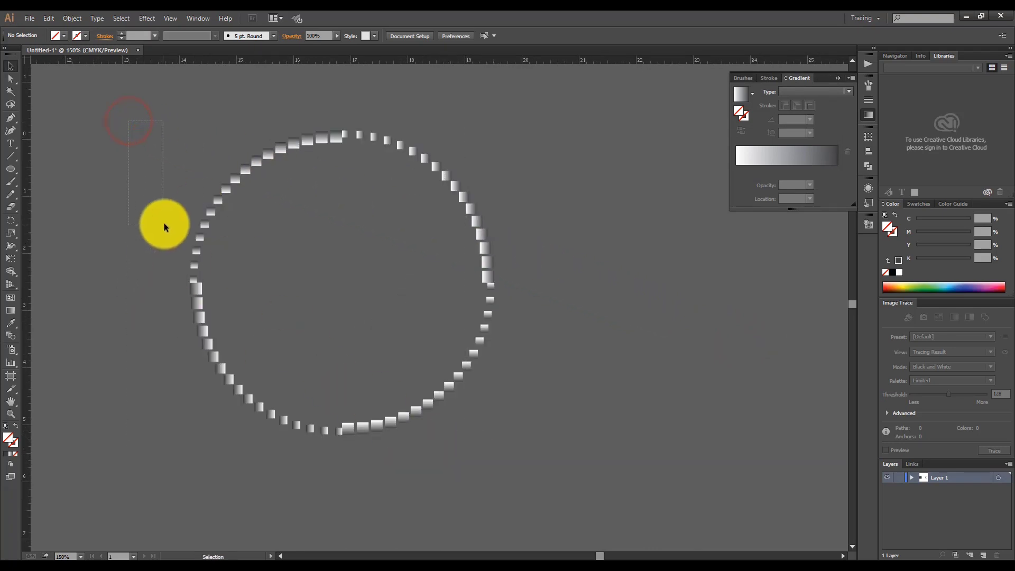
click(224, 188)
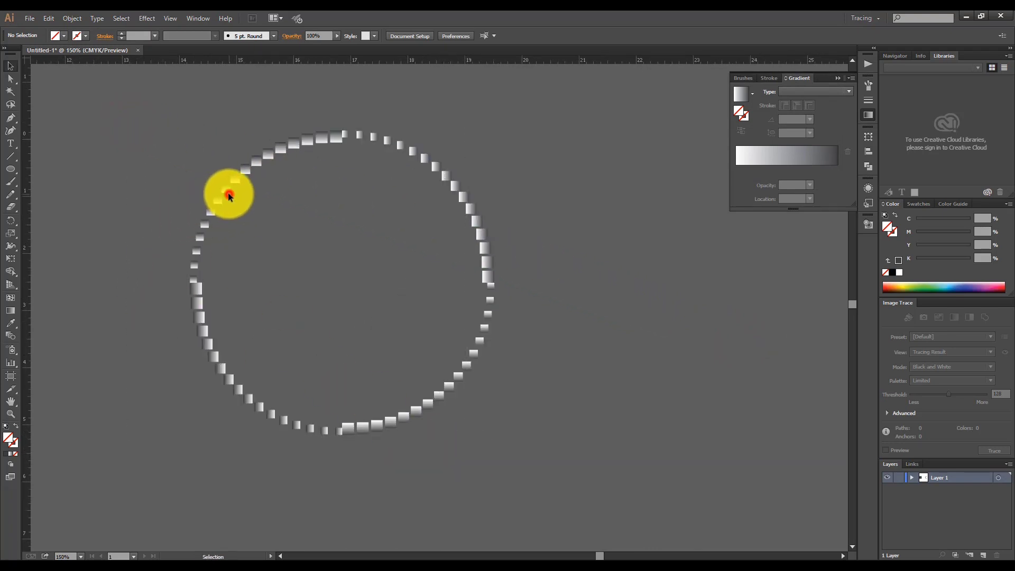
click(146, 20)
click(195, 103)
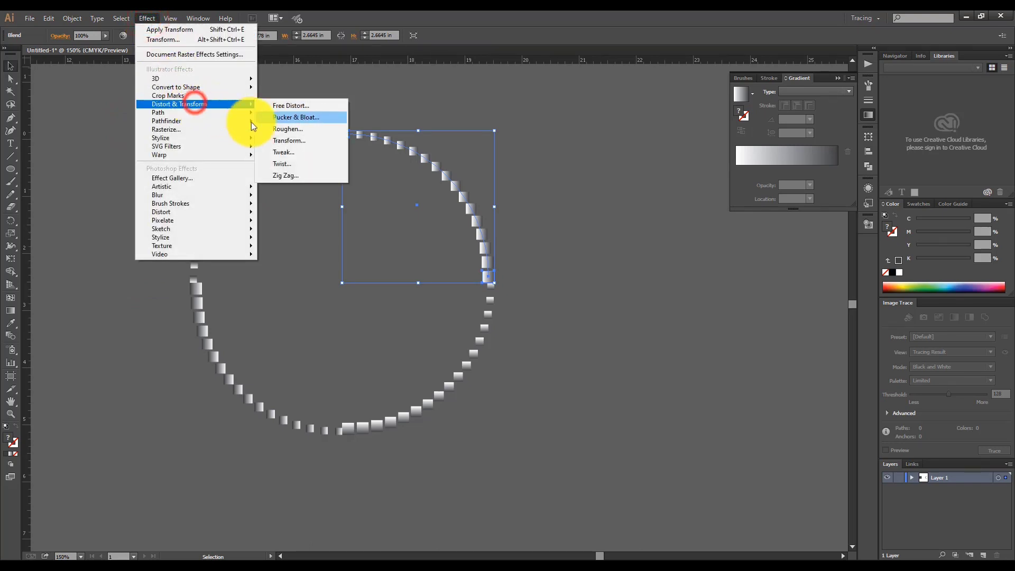
click(294, 139)
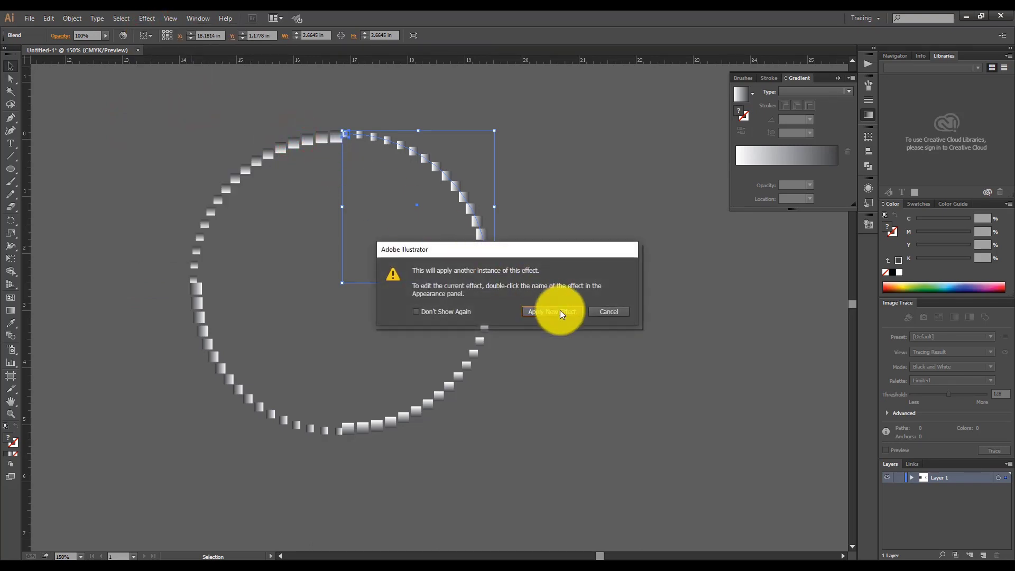
click(552, 312)
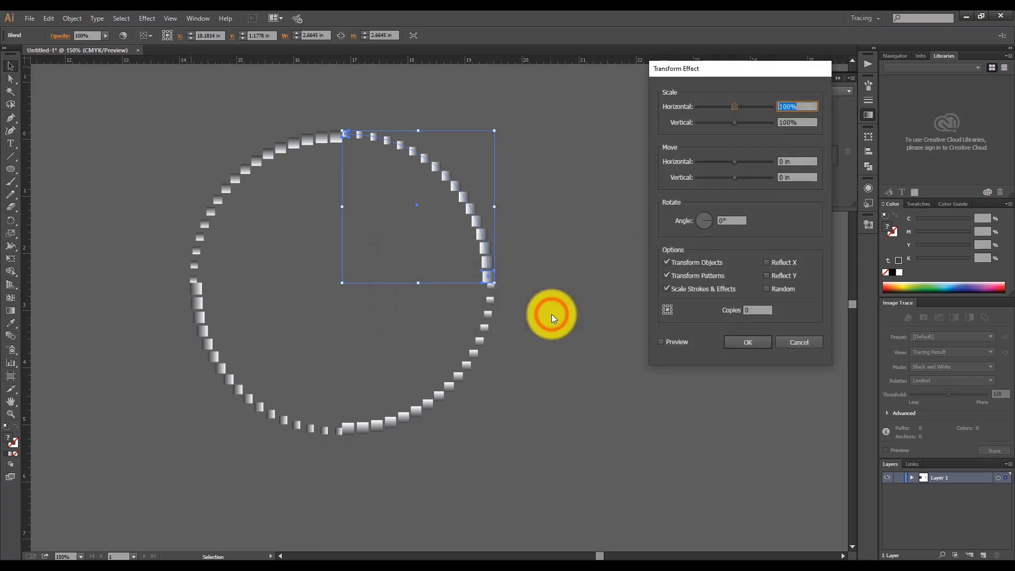
click(757, 311)
text(2)
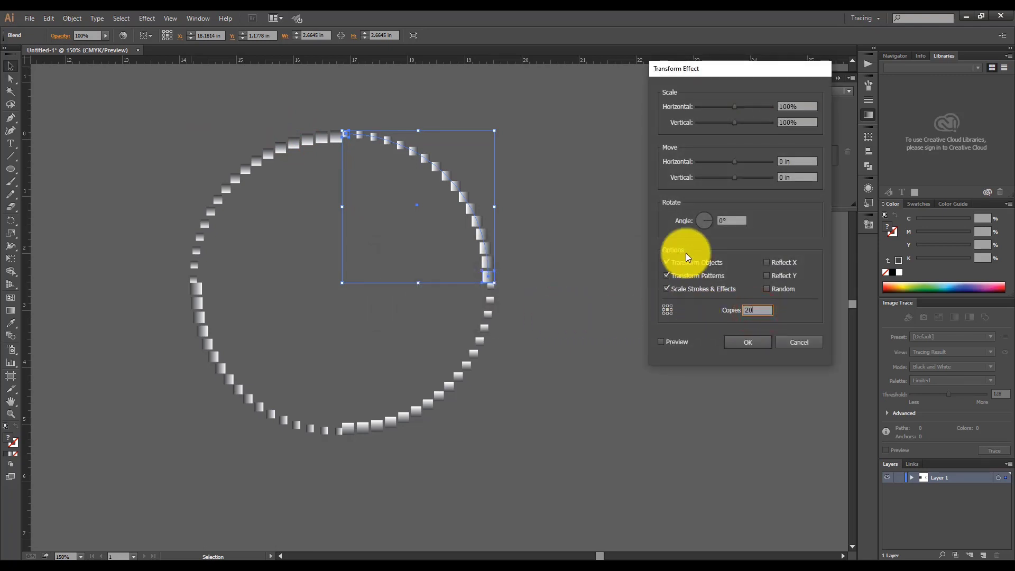
- Set the second effect's horizontal and vertical scale to 93% and turn on the preview
click(800, 106)
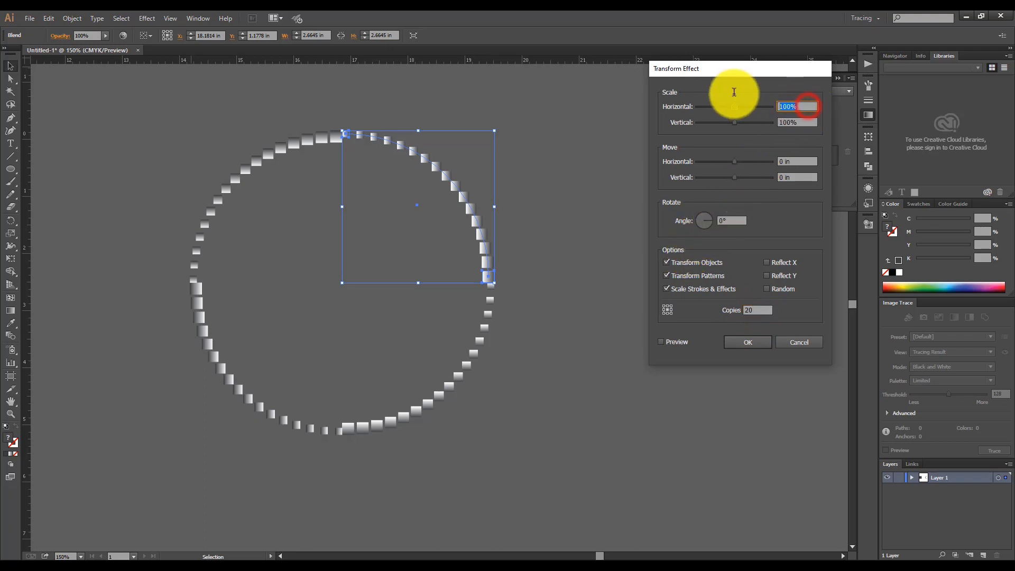
text(93)
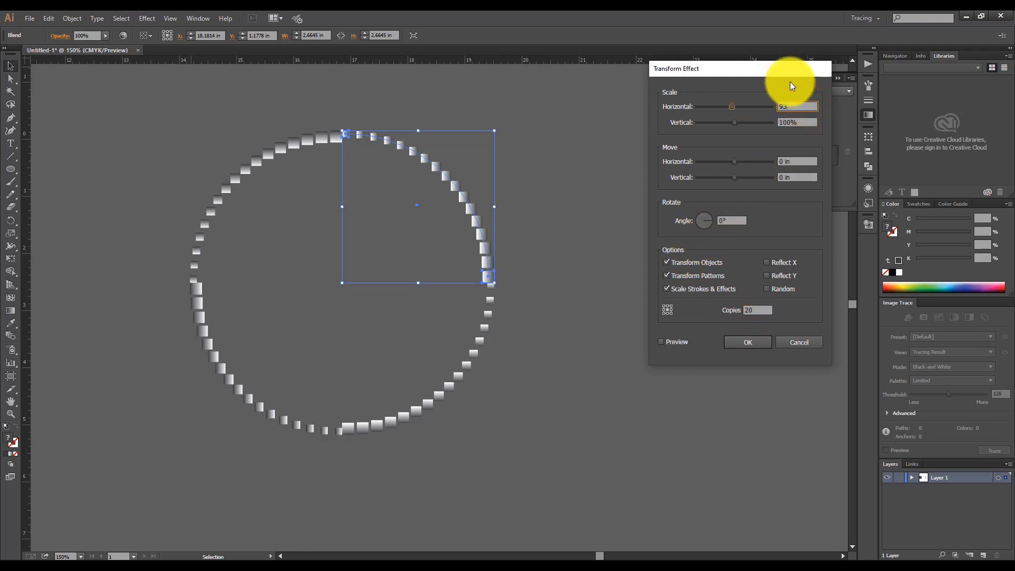
key(Tab)
text(93)
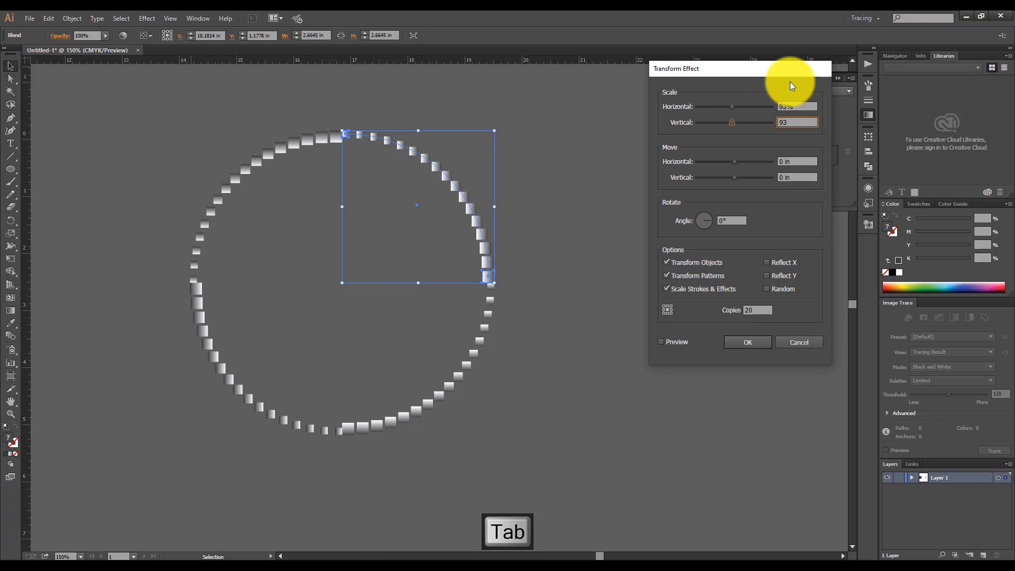
click(675, 343)
- Try different rotation angles for the second Transform effect and settle on 97°
click(708, 221)
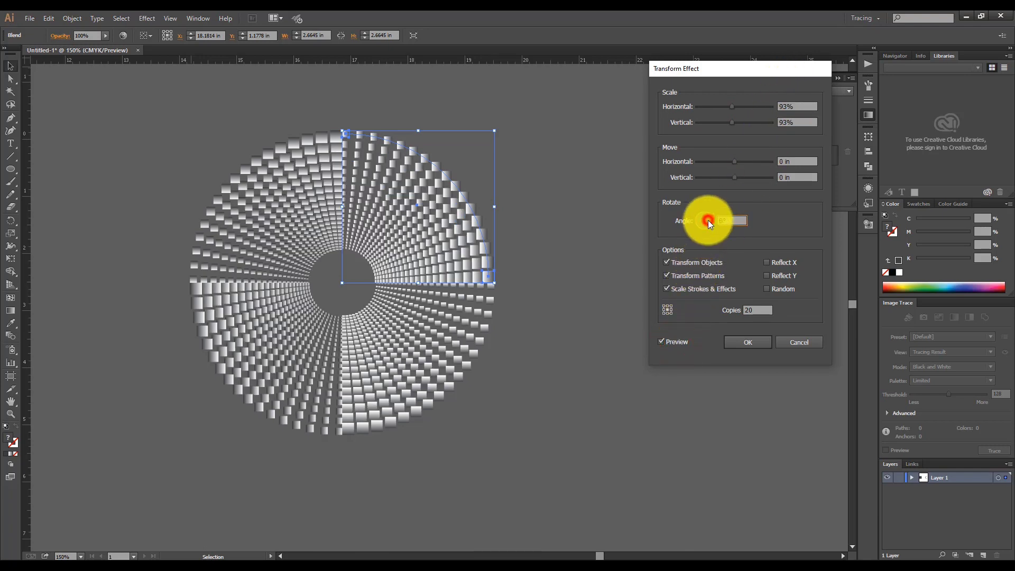
drag(708, 225, 703, 211)
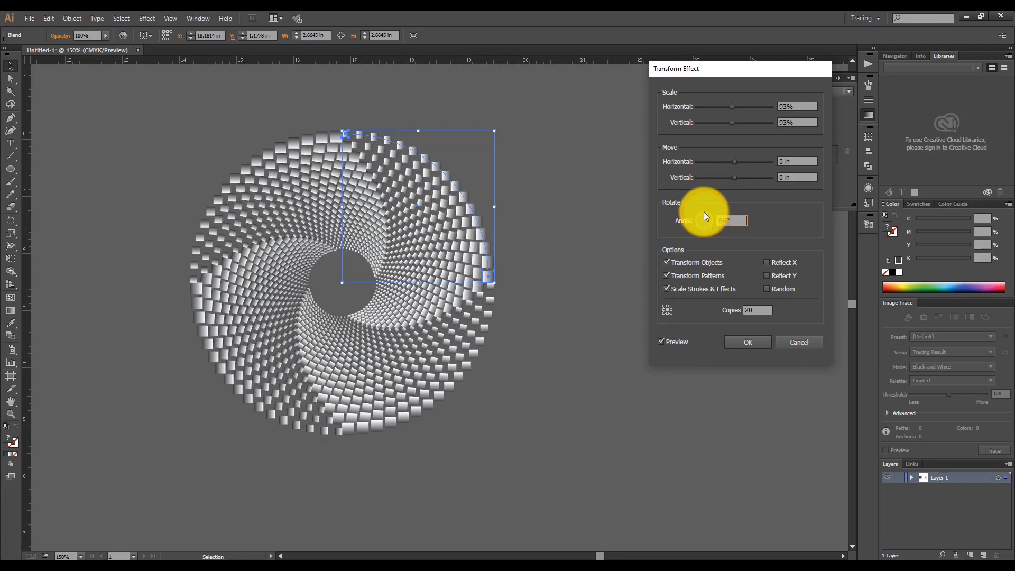
click(702, 211)
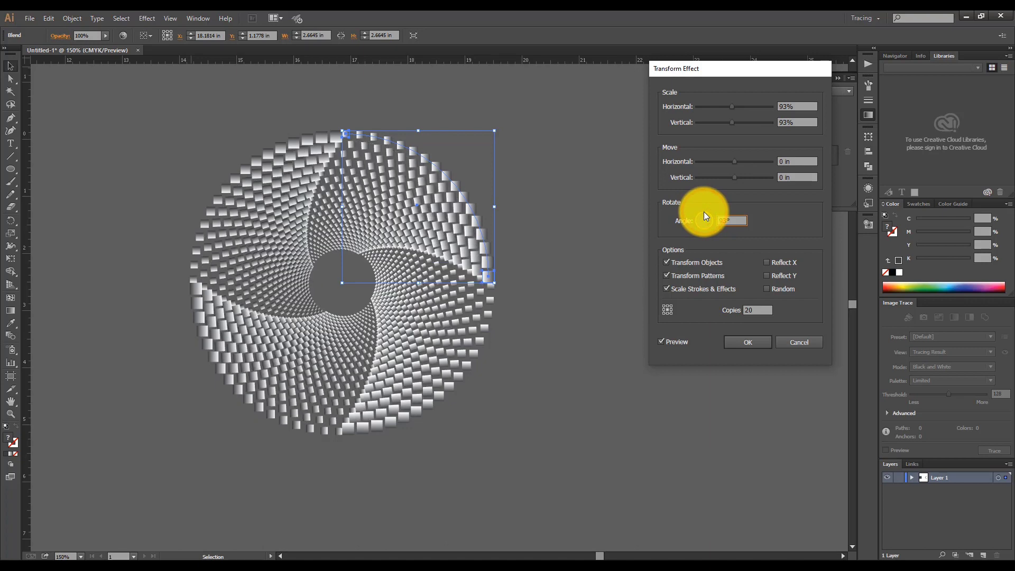
click(703, 212)
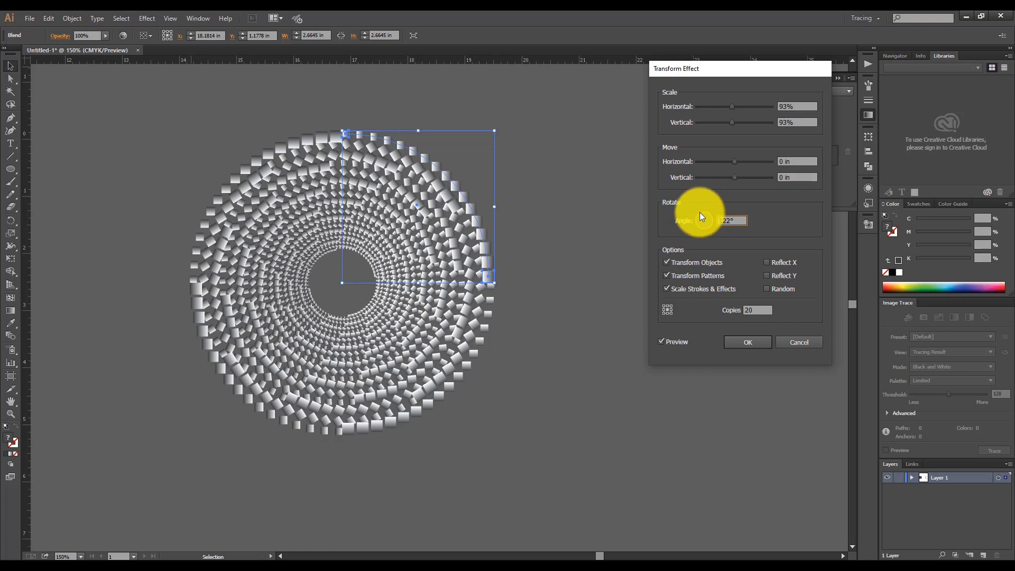
click(735, 220)
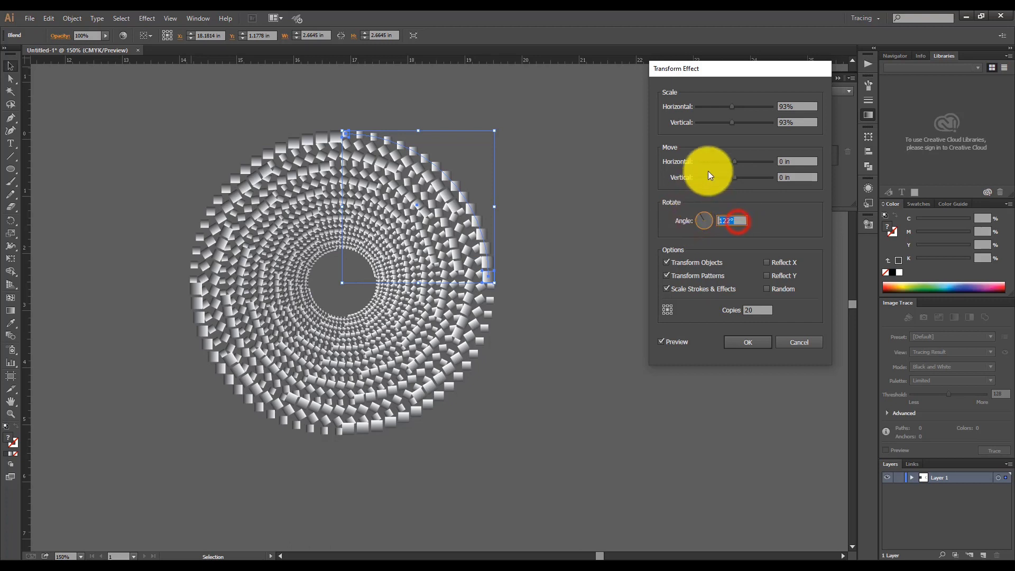
click(701, 213)
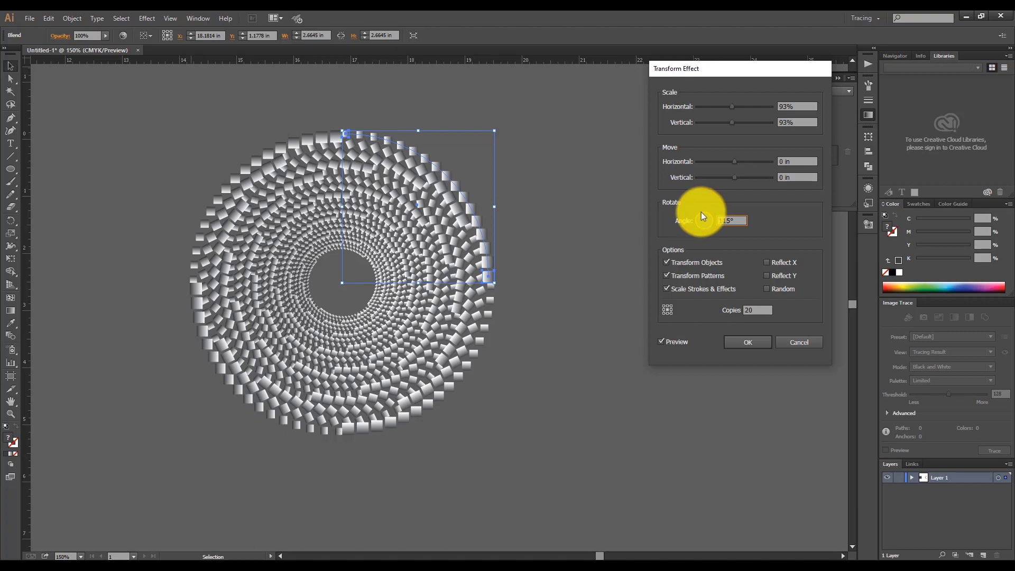
click(703, 214)
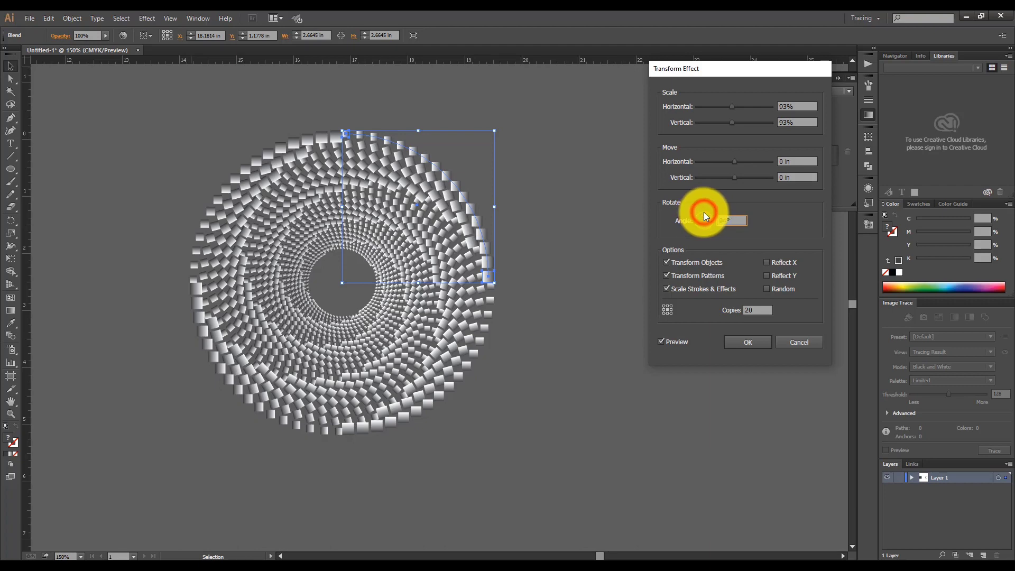
click(702, 214)
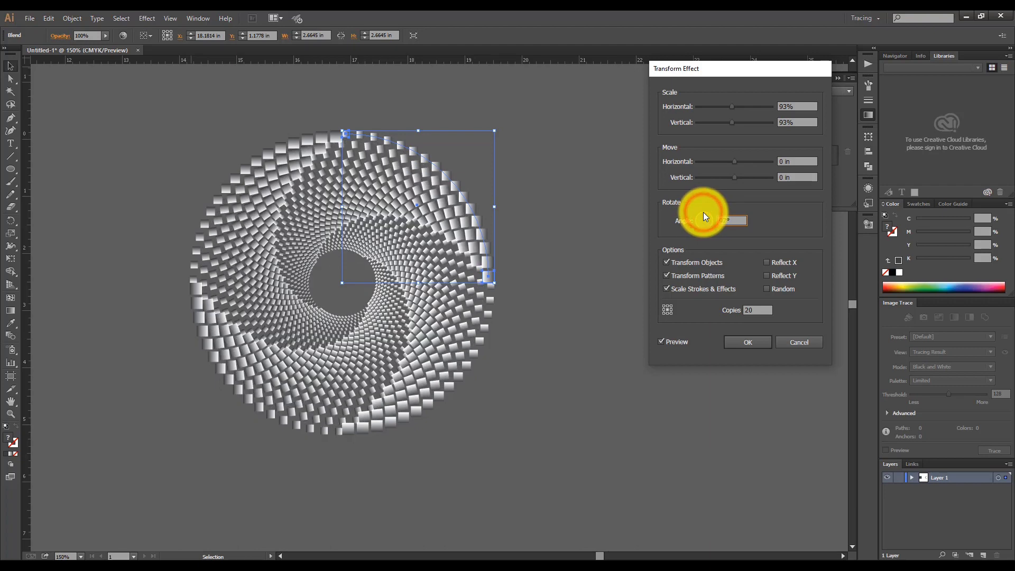
click(733, 220)
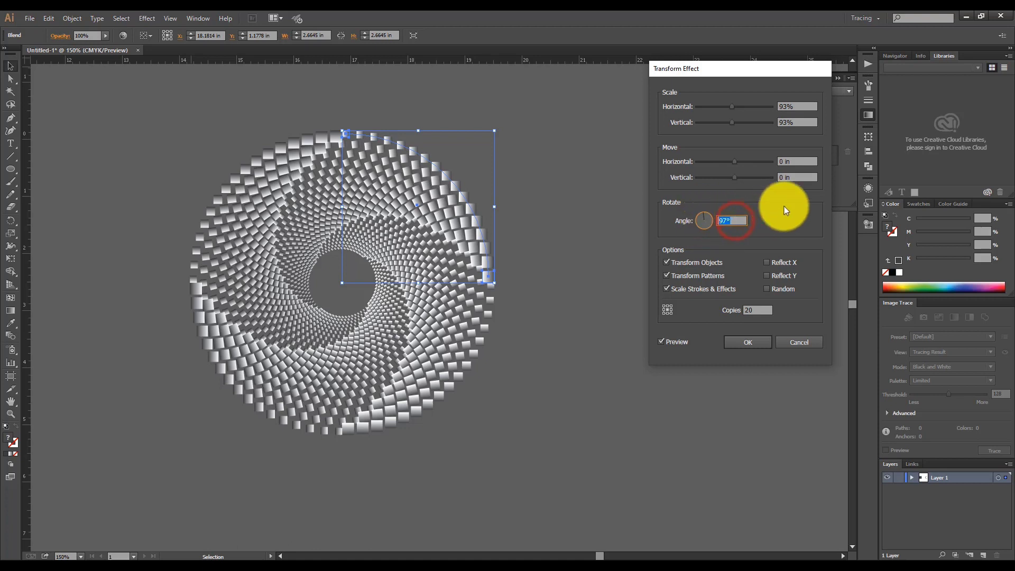
- Raise the second effect's copies to 40, refresh the preview and apply the effect to the ring
click(756, 311)
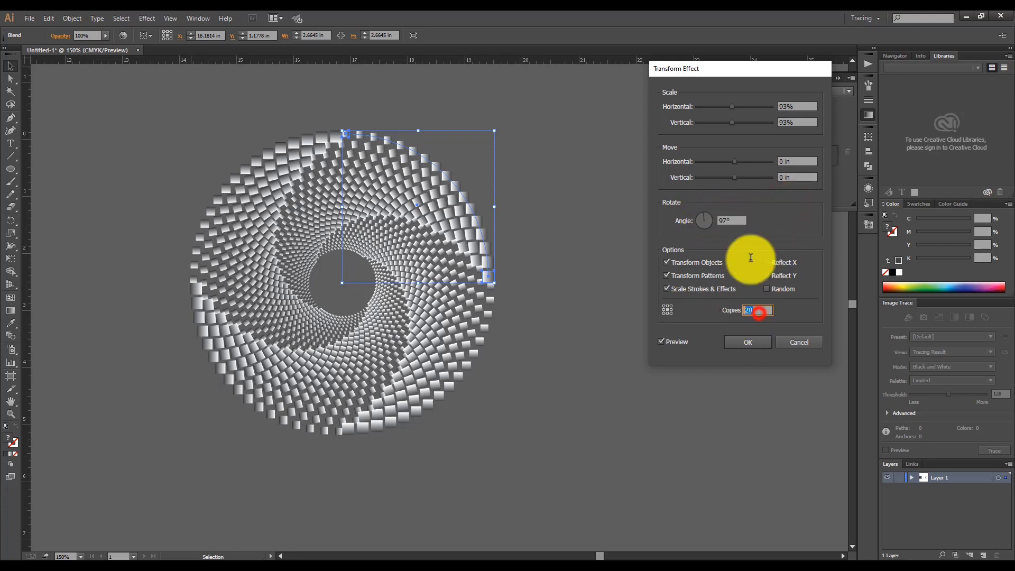
text(40)
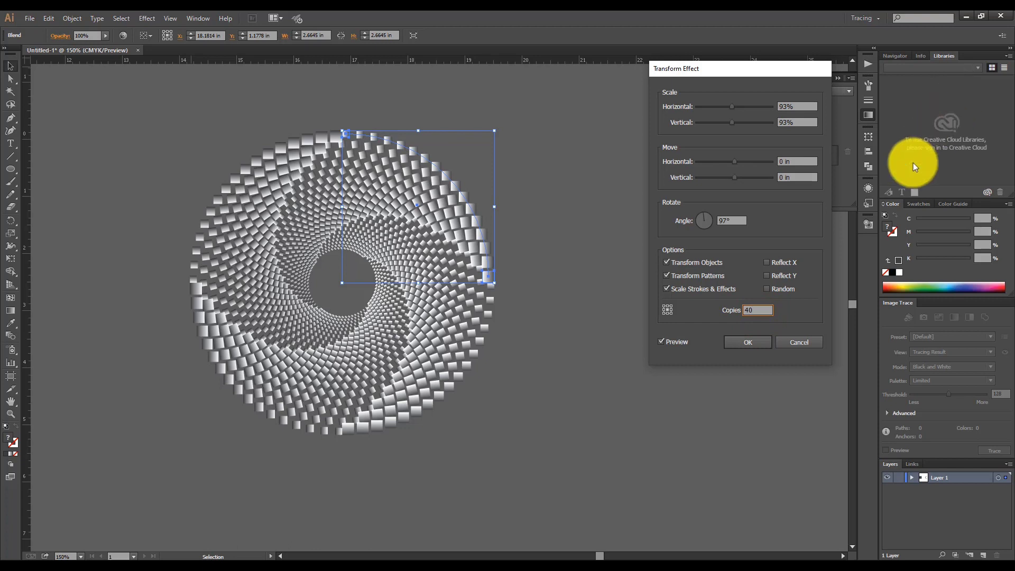
click(815, 317)
click(712, 315)
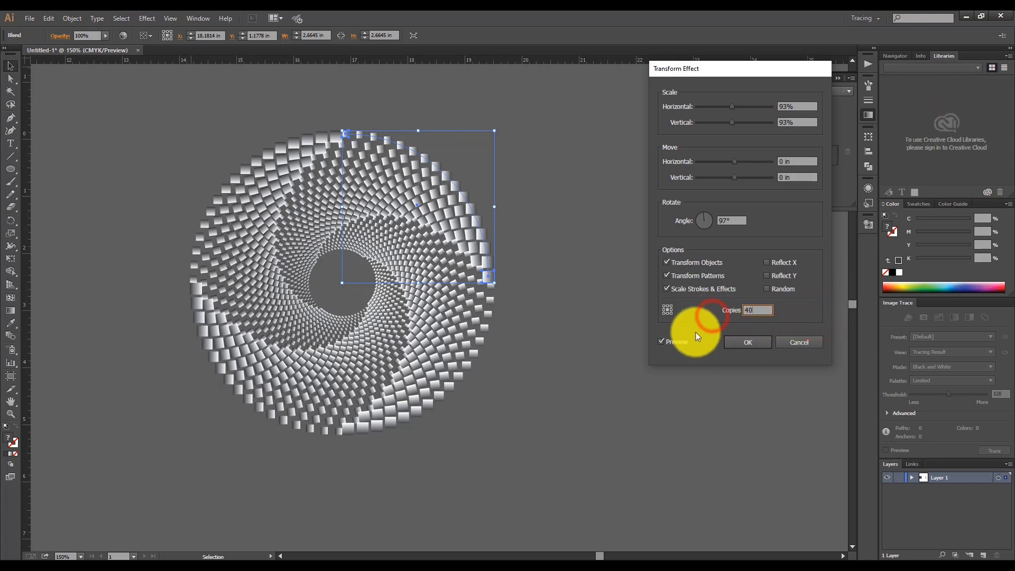
click(679, 341)
click(660, 341)
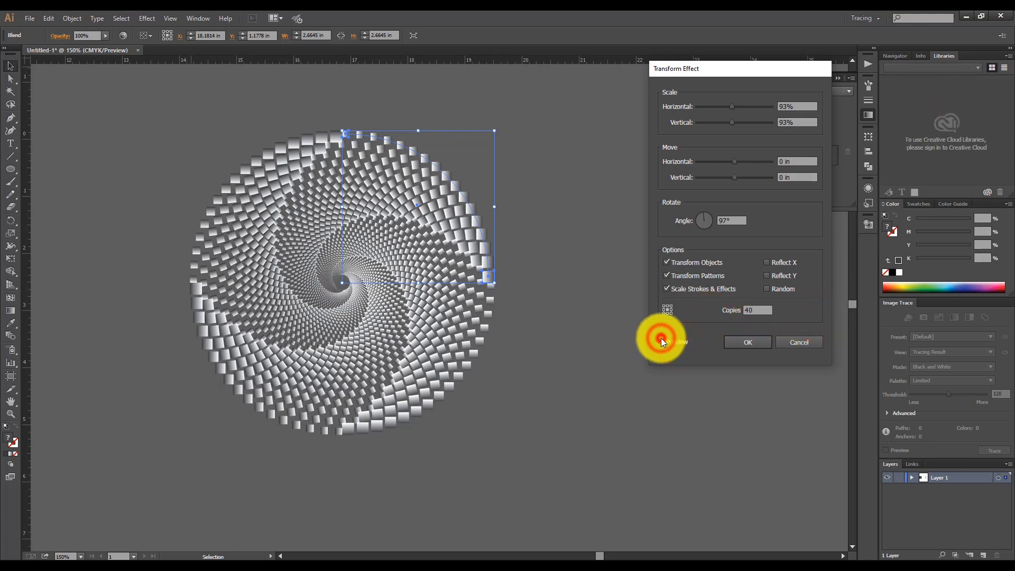
click(753, 342)
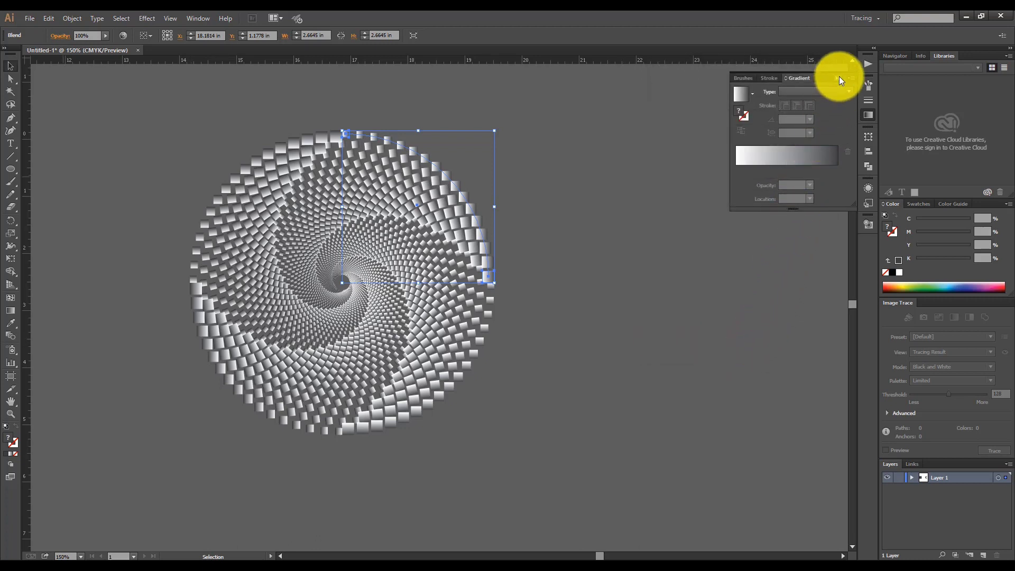